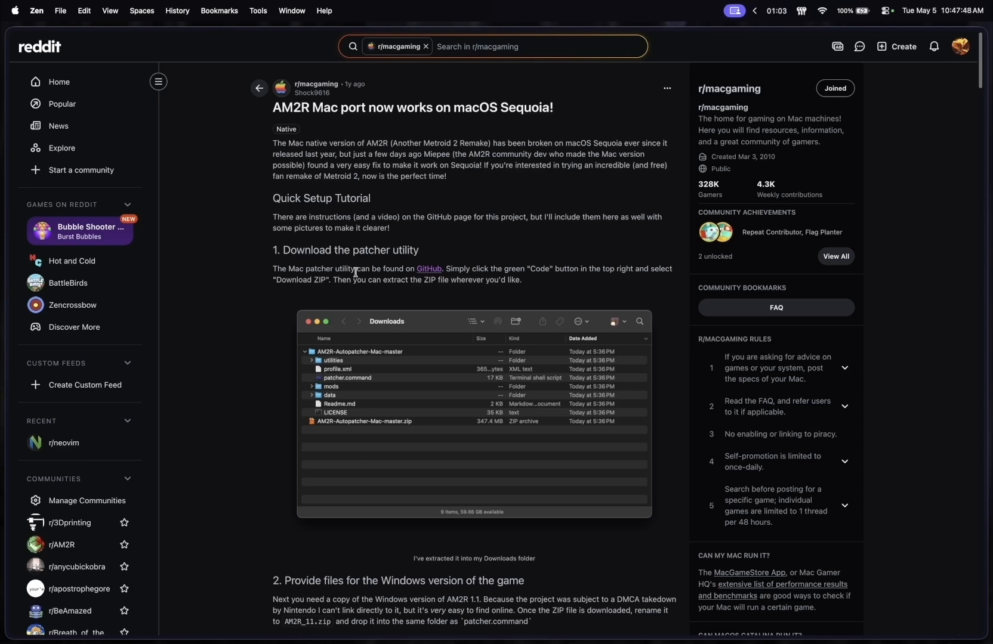
Step: Download the AM2R-Autopatcher-Mac repository from its GitHub page as a ZIP and quit the browser
scroll(326, 277, down, 5)
scroll(315, 274, down, 12)
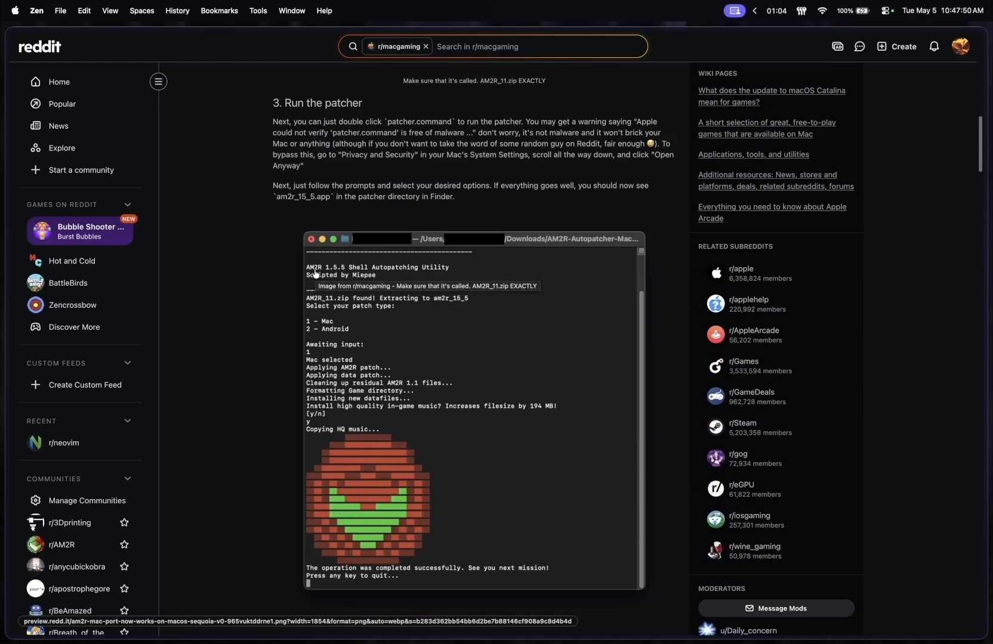
scroll(316, 273, down, 10)
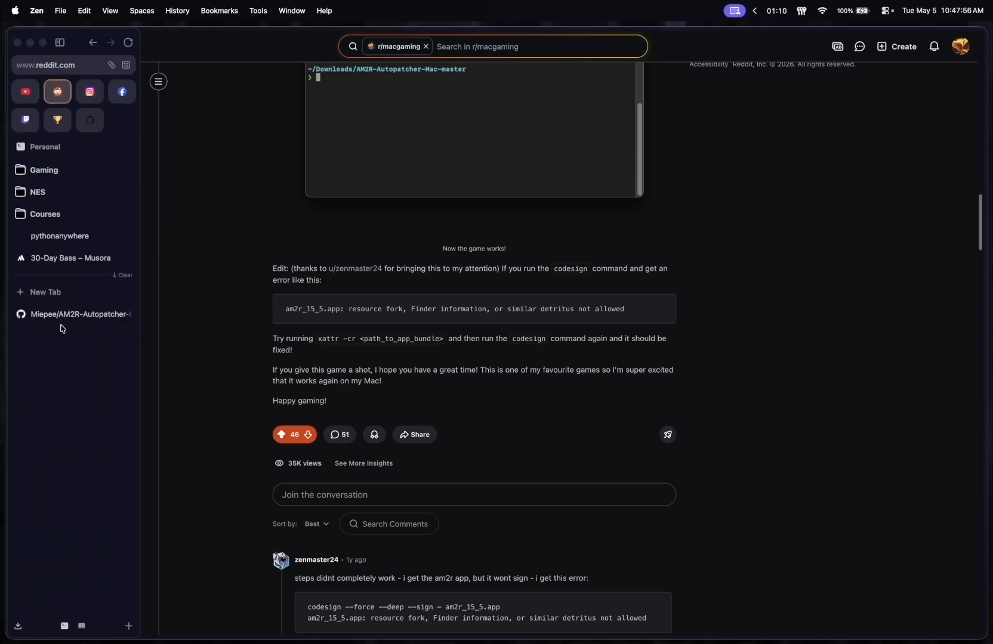
click(62, 316)
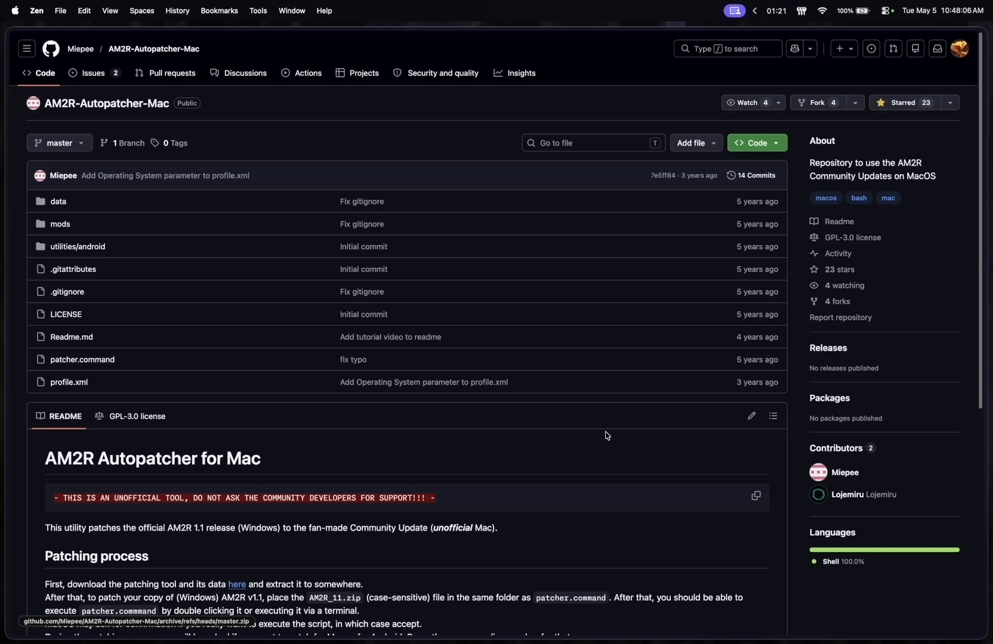
click(776, 145)
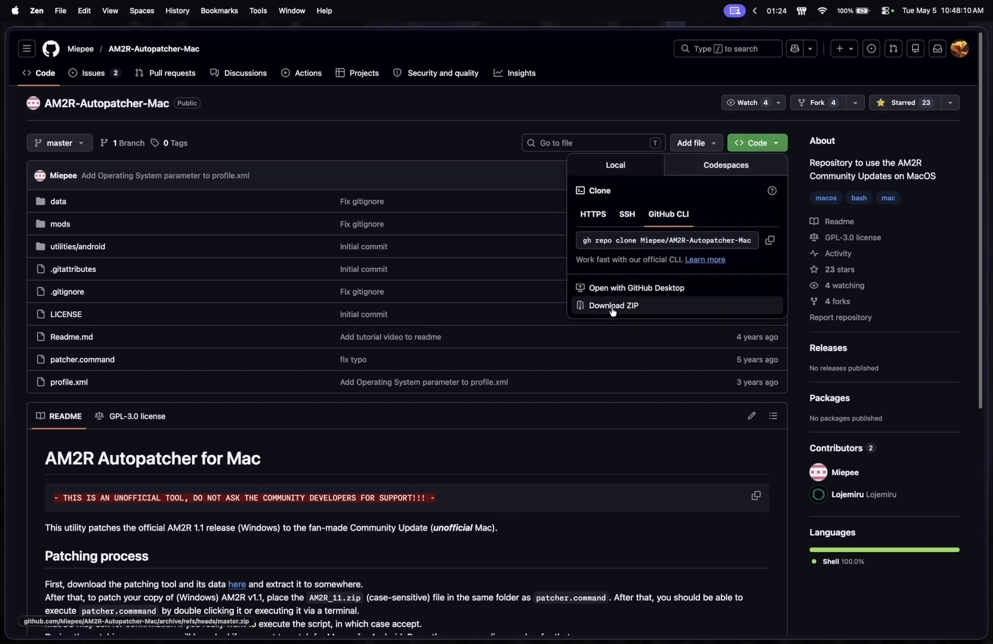
click(612, 306)
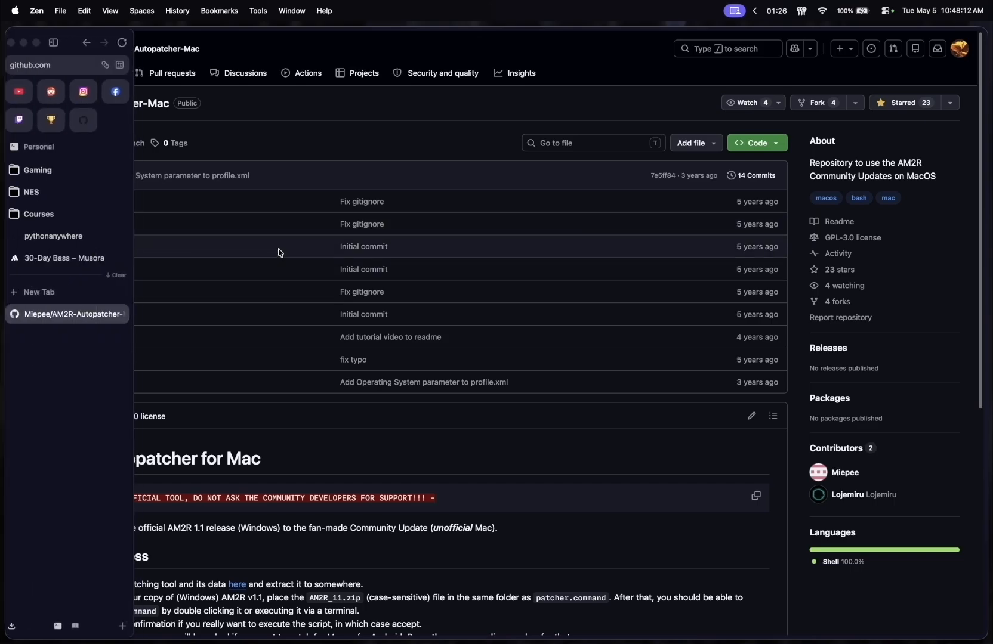
key(super+q)
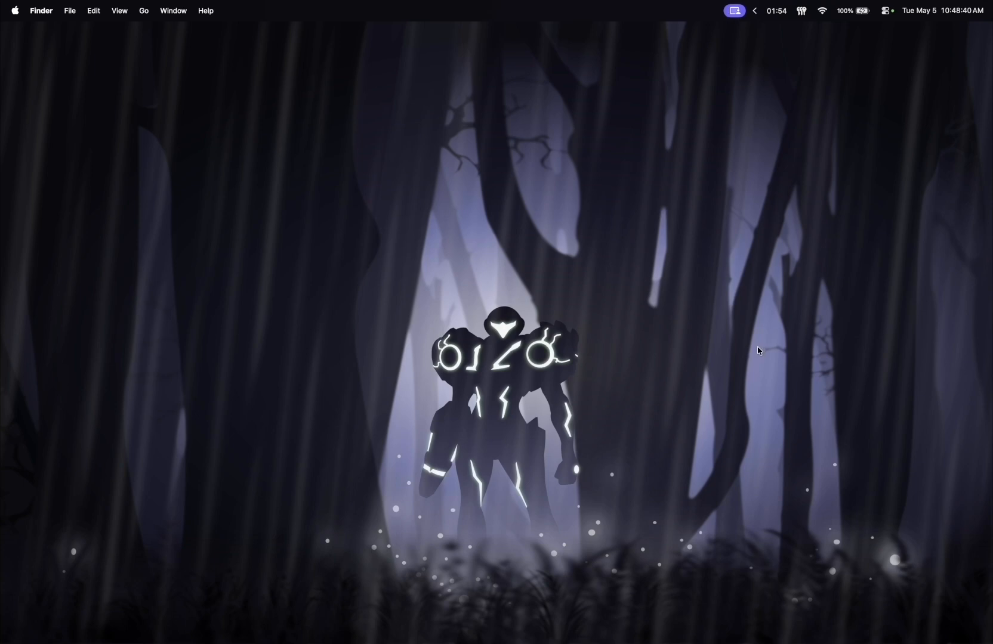
Step: Open the Downloads folder in a Finder window and place the window near the middle of the desktop
click(609, 628)
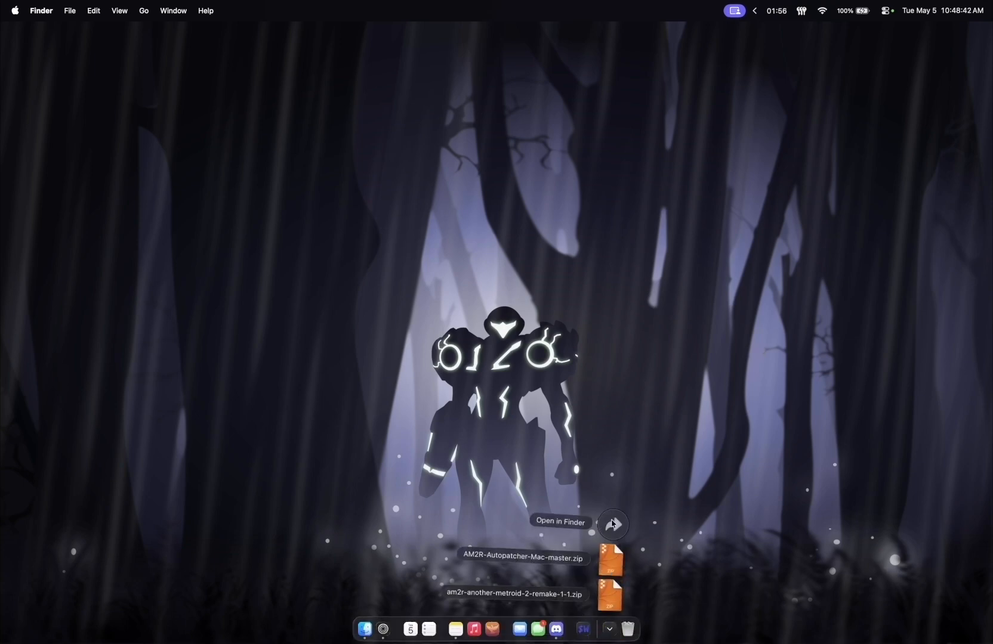
click(612, 521)
drag(295, 110, 412, 159)
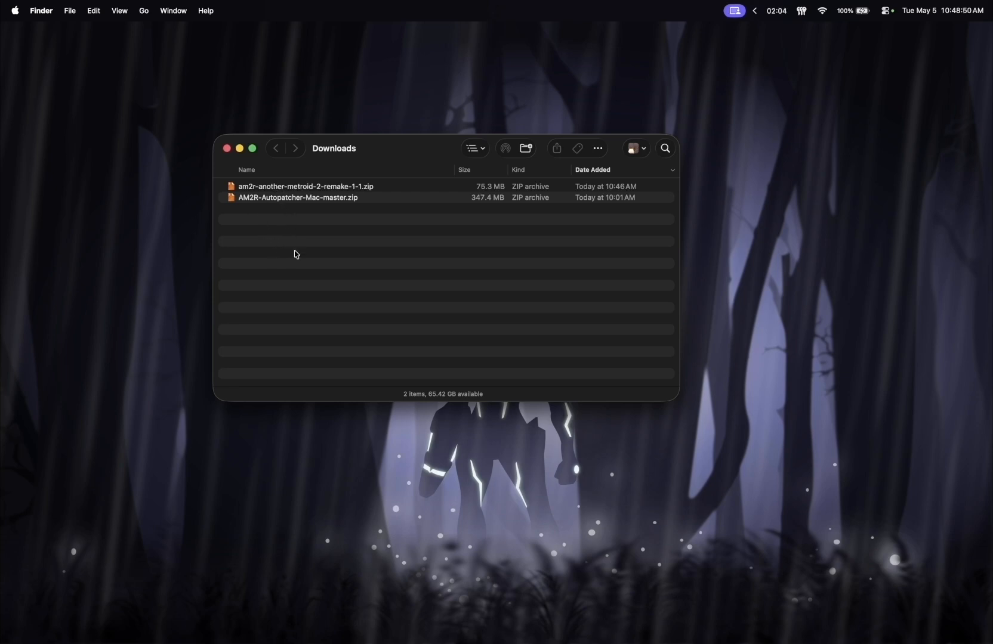
Step: Extract am2r-another-metroid-2-remake-1-1.zip and compress all files inside the extracted folder, from readme.txt to AM2R.exe, into one archive
double_click(266, 187)
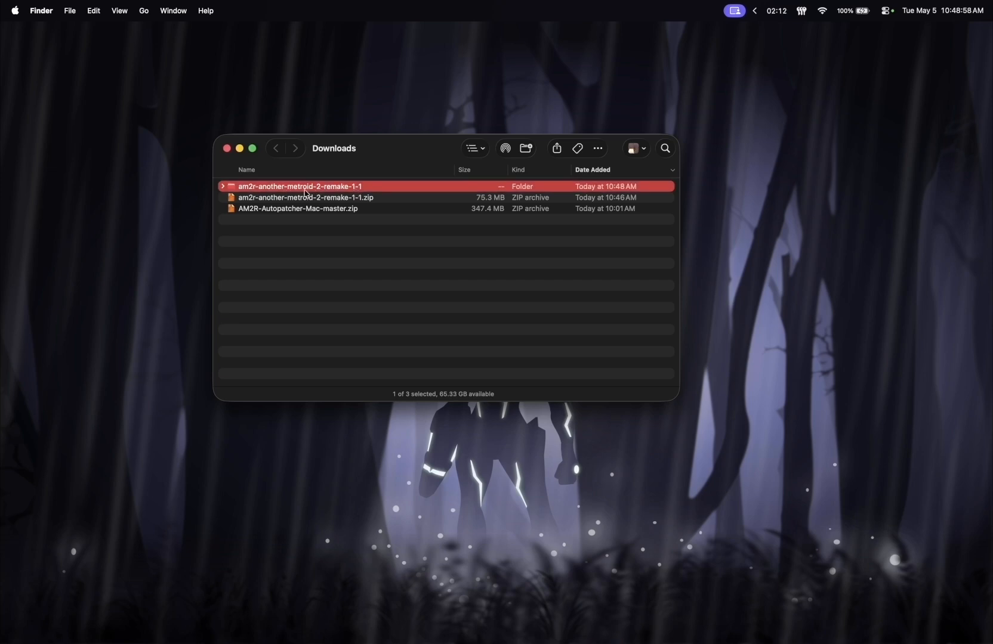
click(223, 188)
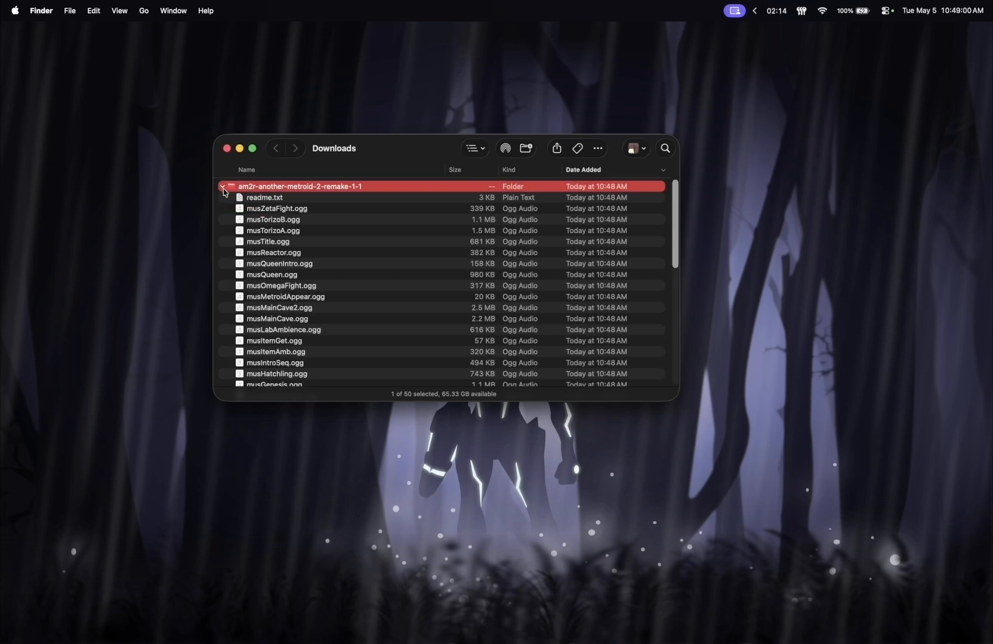
click(284, 210)
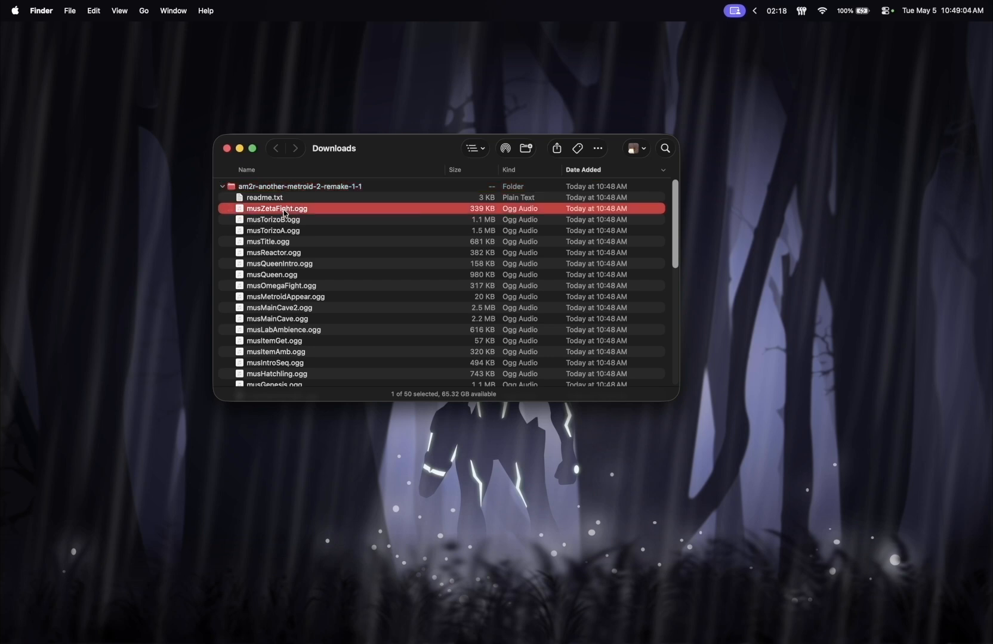
key(super+a)
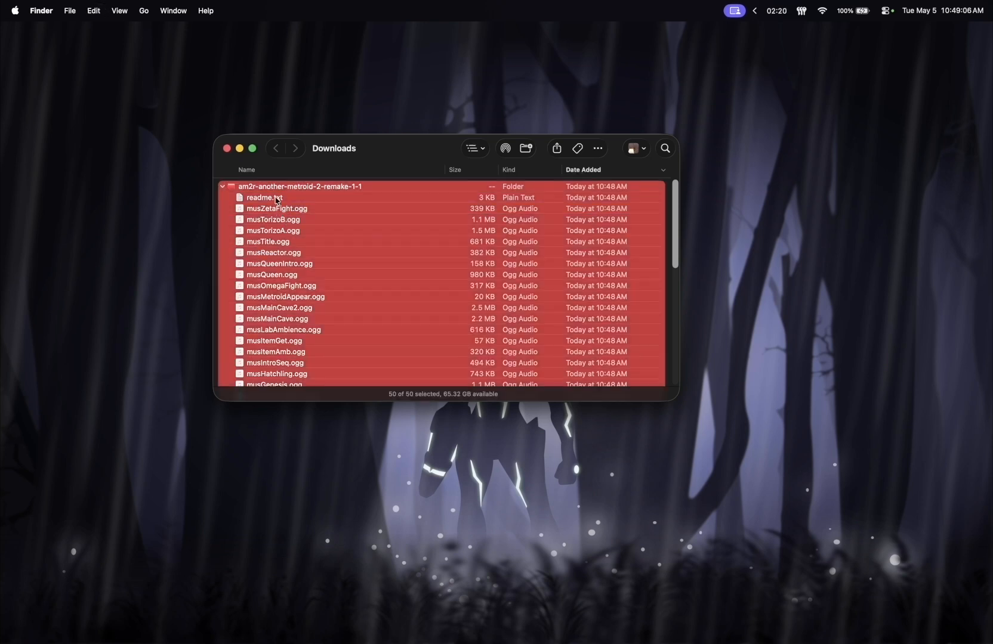
click(276, 199)
scroll(313, 264, down, 10)
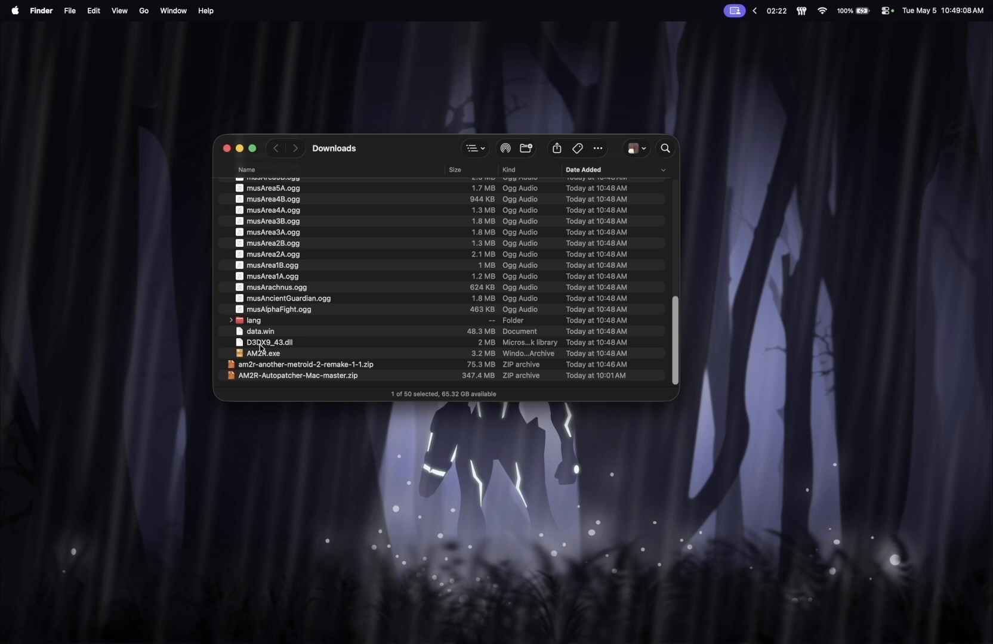
shift+click(264, 354)
scroll(292, 310, up, 10)
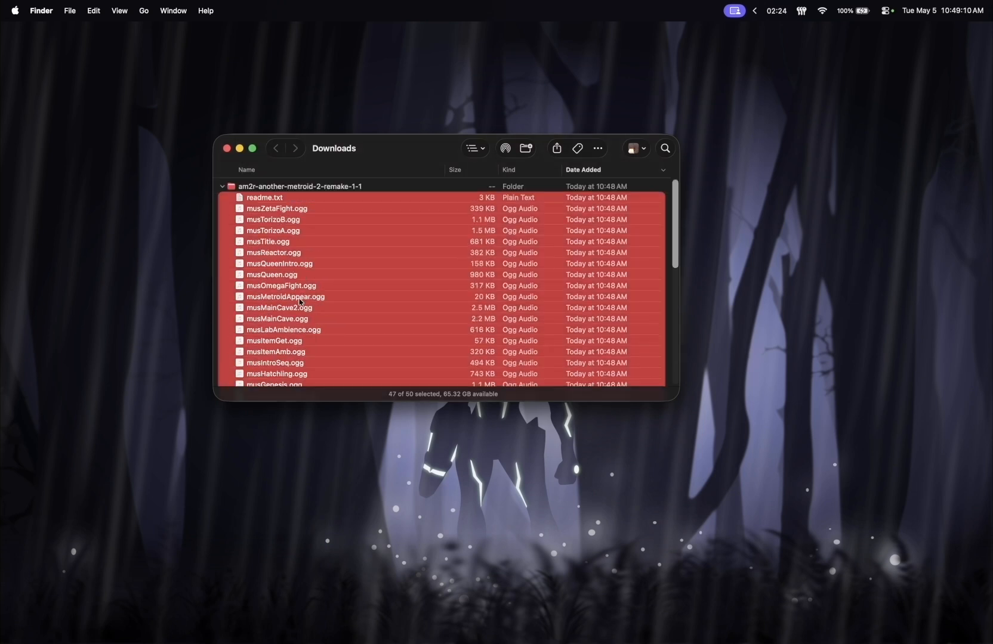
right_click(282, 221)
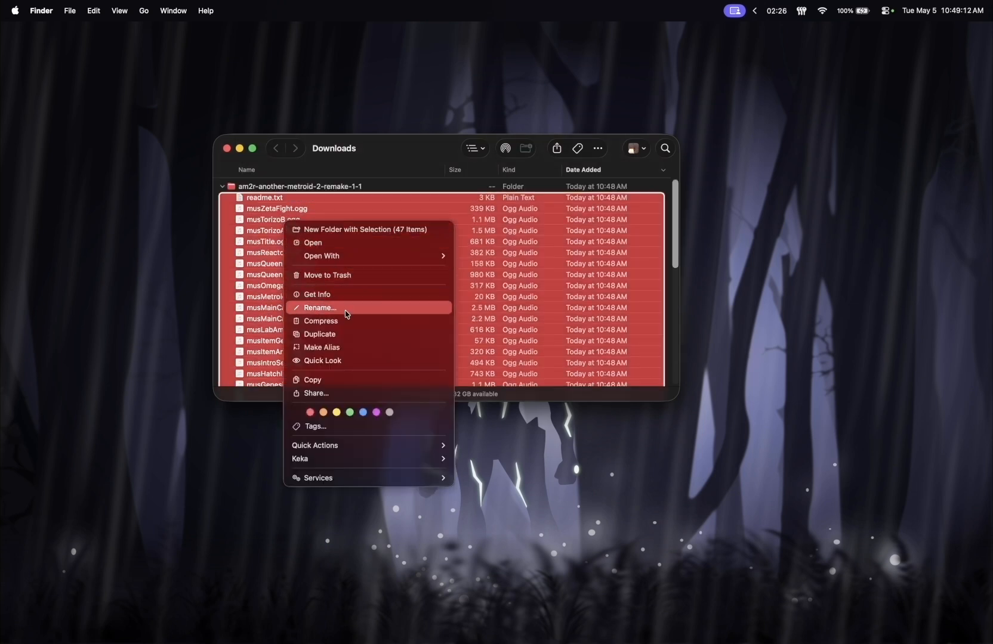
click(349, 325)
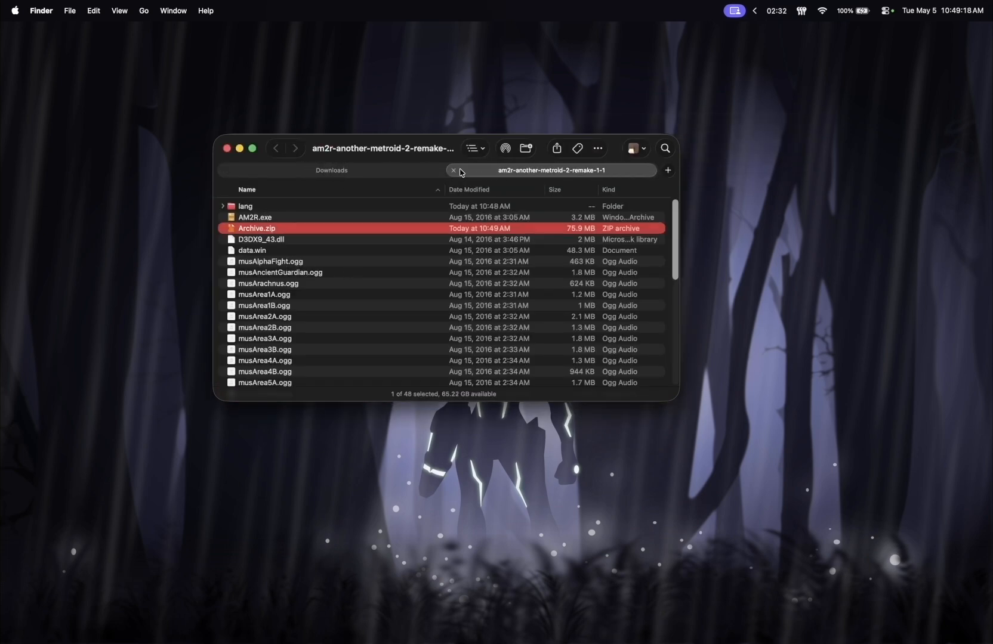
Step: Close the extra Finder tab and move the extracted am2r-another-metroid-2-remake-1-1 folder to the Trash
click(453, 170)
right_click(279, 191)
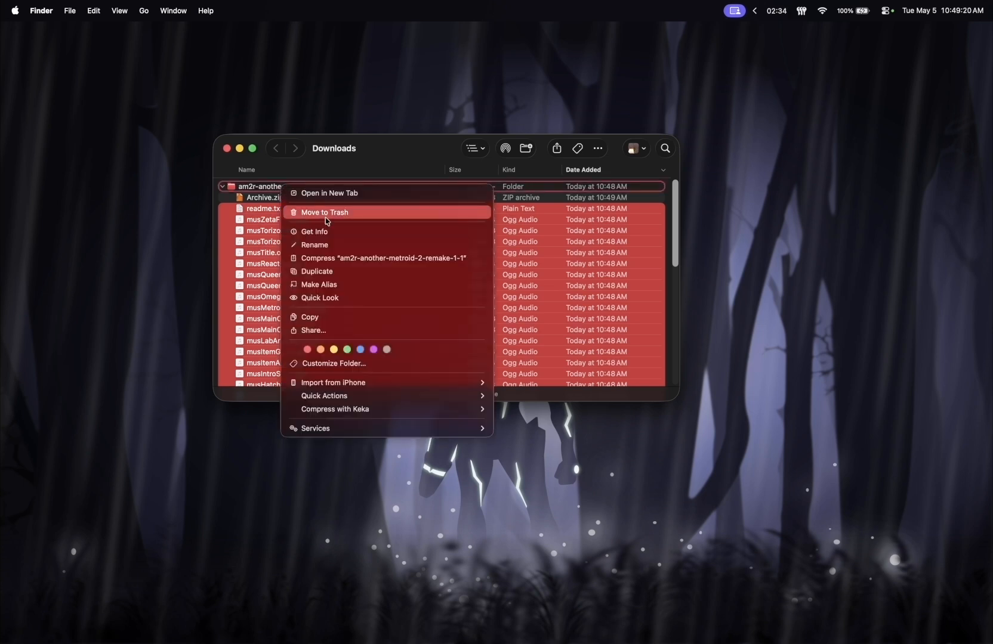
click(325, 213)
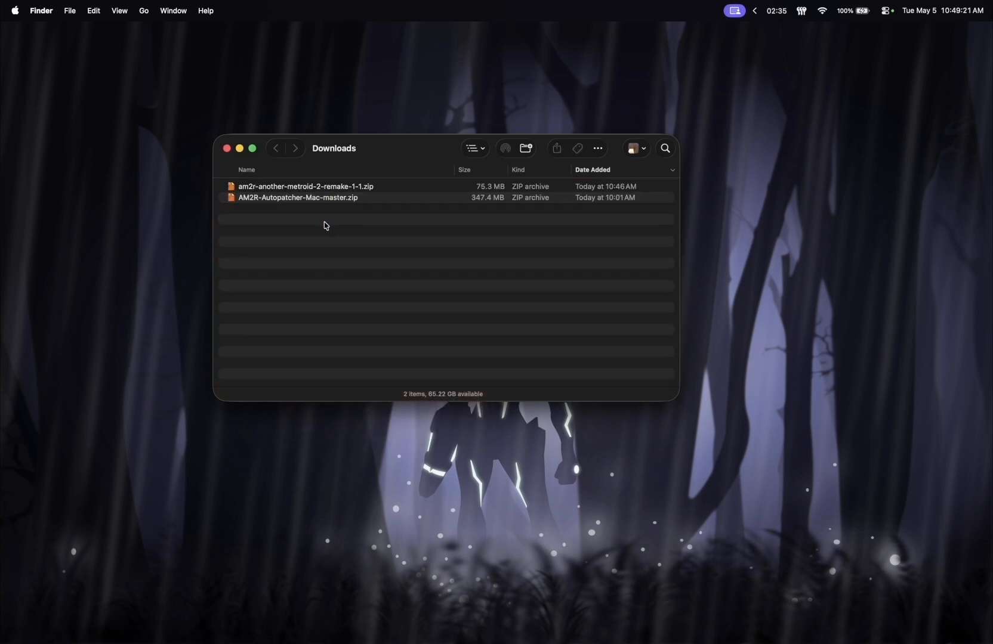
Step: Rename am2r-another-metroid-2-remake-1-1.zip in Downloads as AM2R_11.zip
click(292, 190)
click(296, 189)
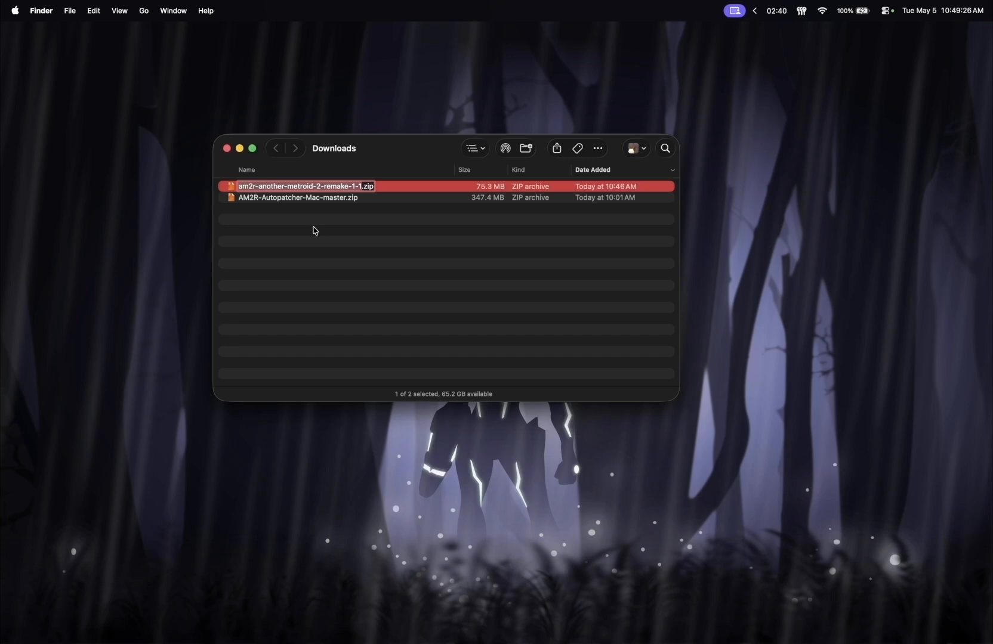
text(AM2R_)
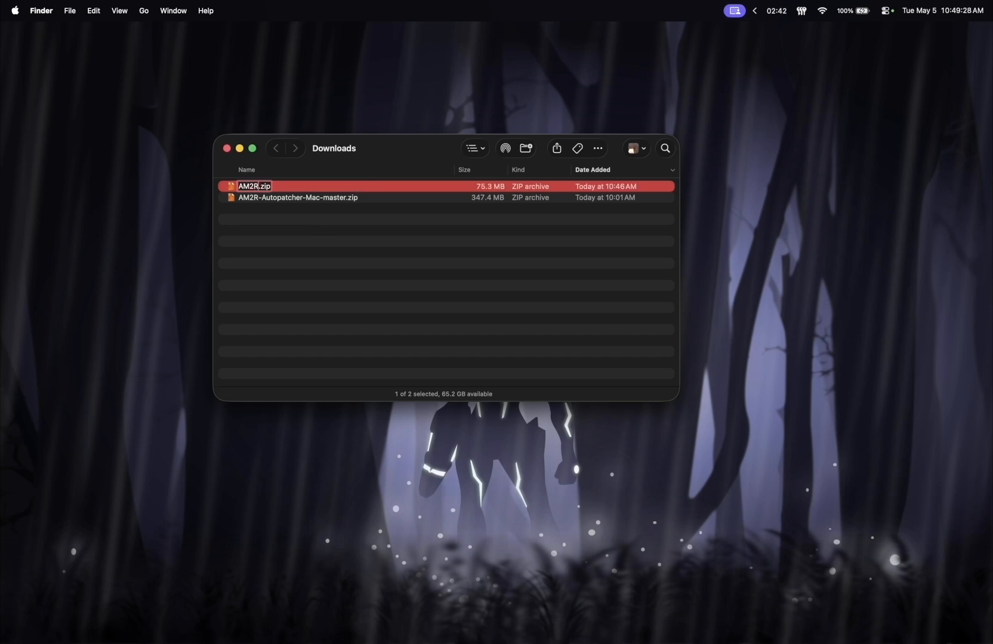
text(11)
key(Return)
Step: Extract AM2R-Autopatcher-Mac-master.zip and move AM2R_11.zip into the extracted folder alongside patcher.command
click(302, 199)
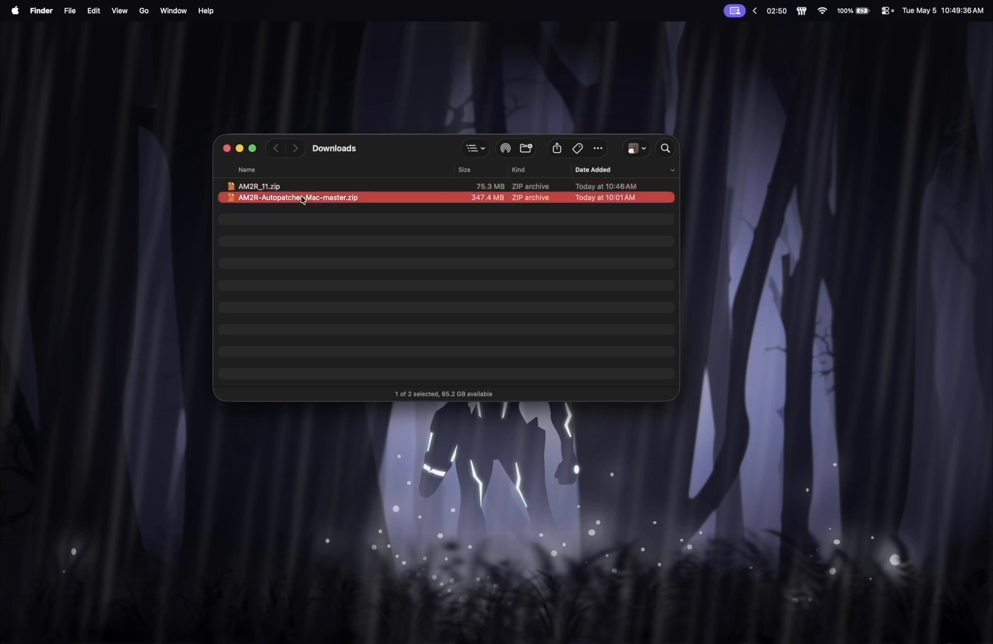
double_click(303, 198)
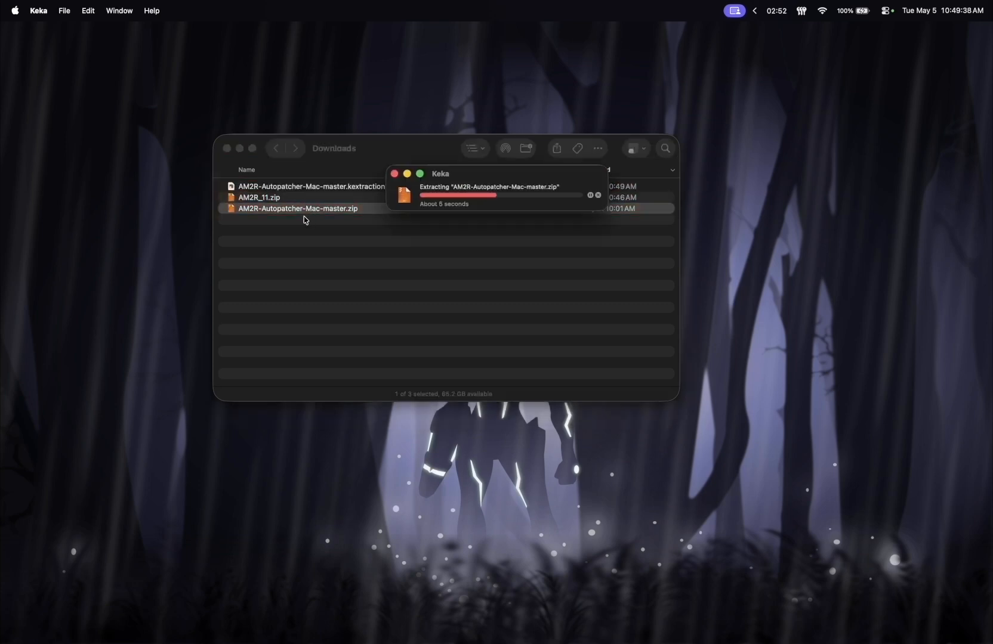
click(222, 187)
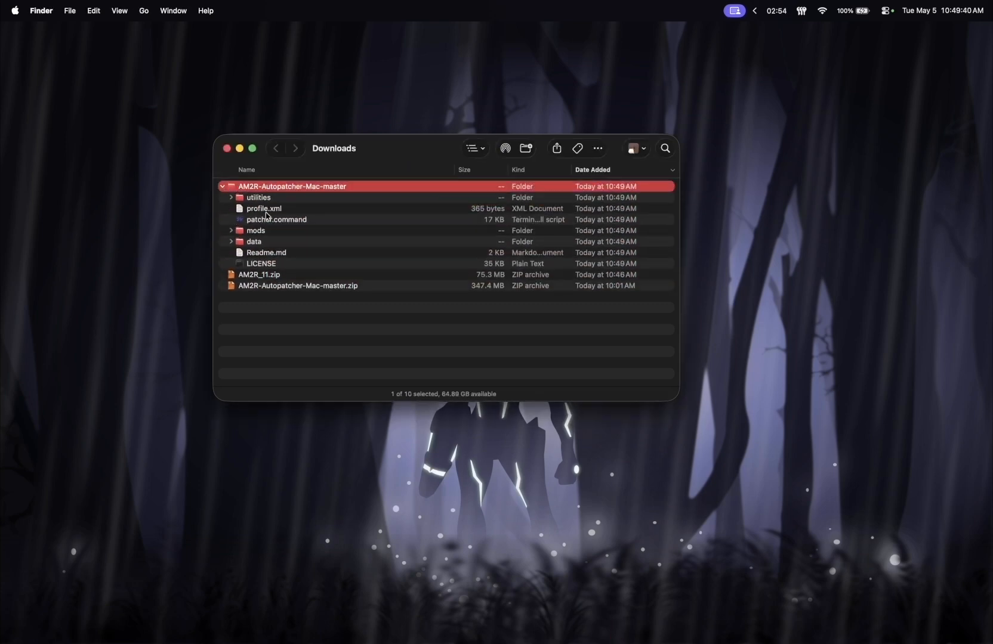
click(264, 221)
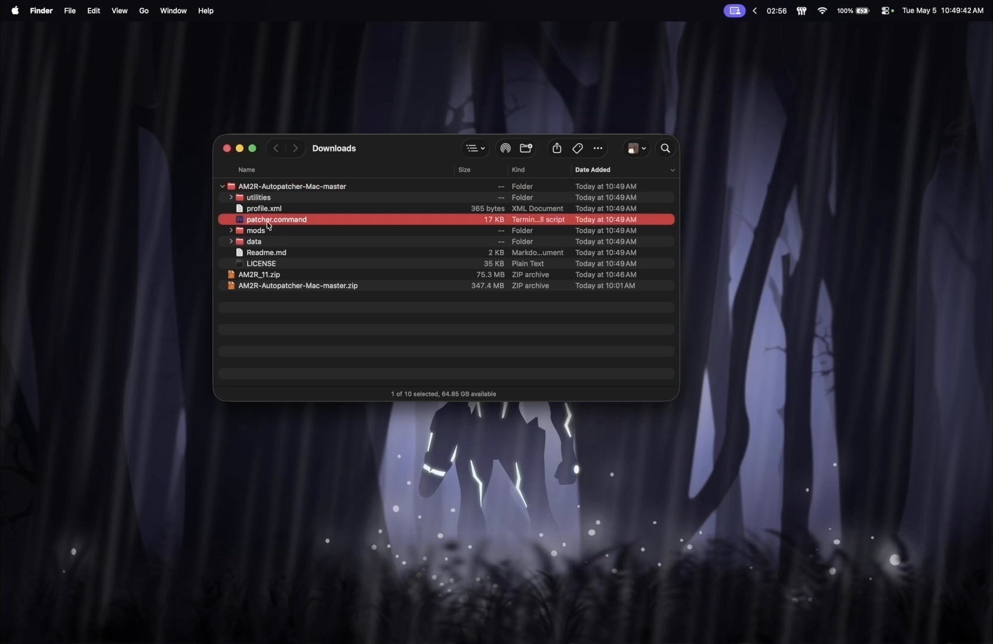
drag(245, 276, 295, 237)
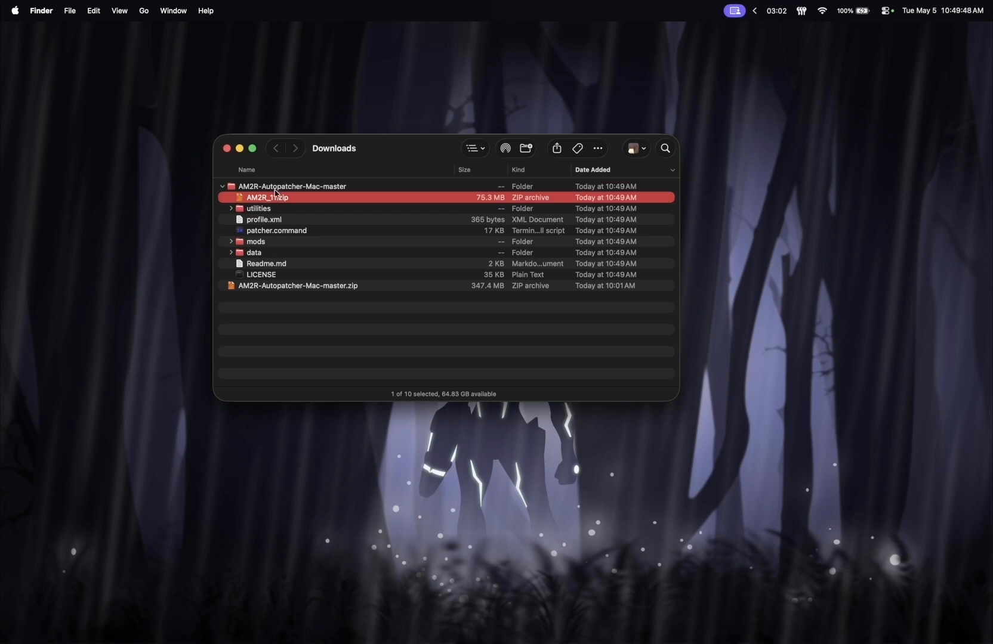
Step: Try to run patcher.command, and allow the blocked script to open anyway through Privacy & Security in System Settings
double_click(288, 232)
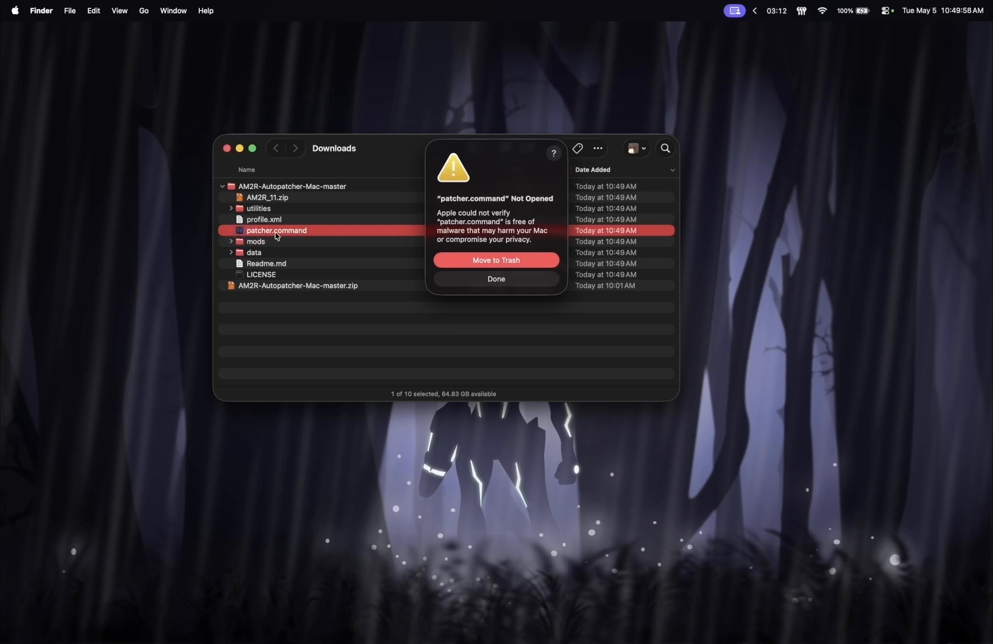
click(497, 279)
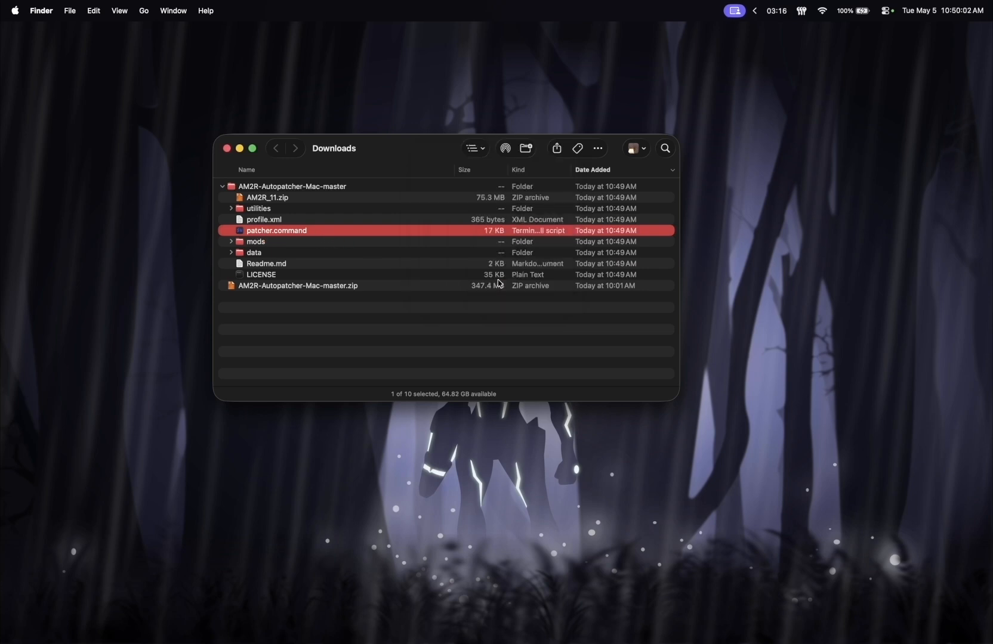
key(alt+space)
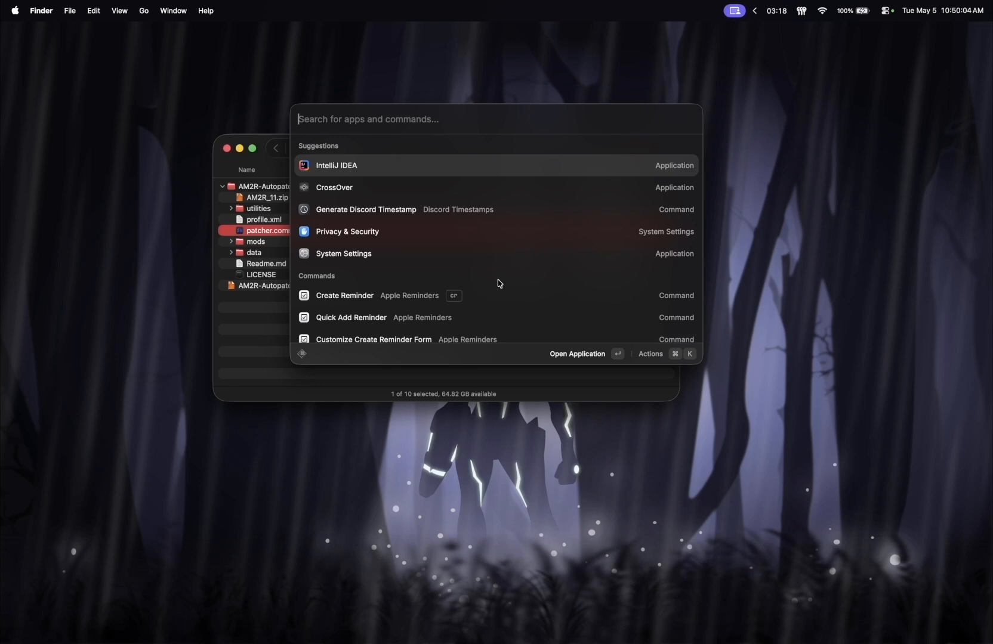
key(Down)
key(Down)
key(Down)
key(Return)
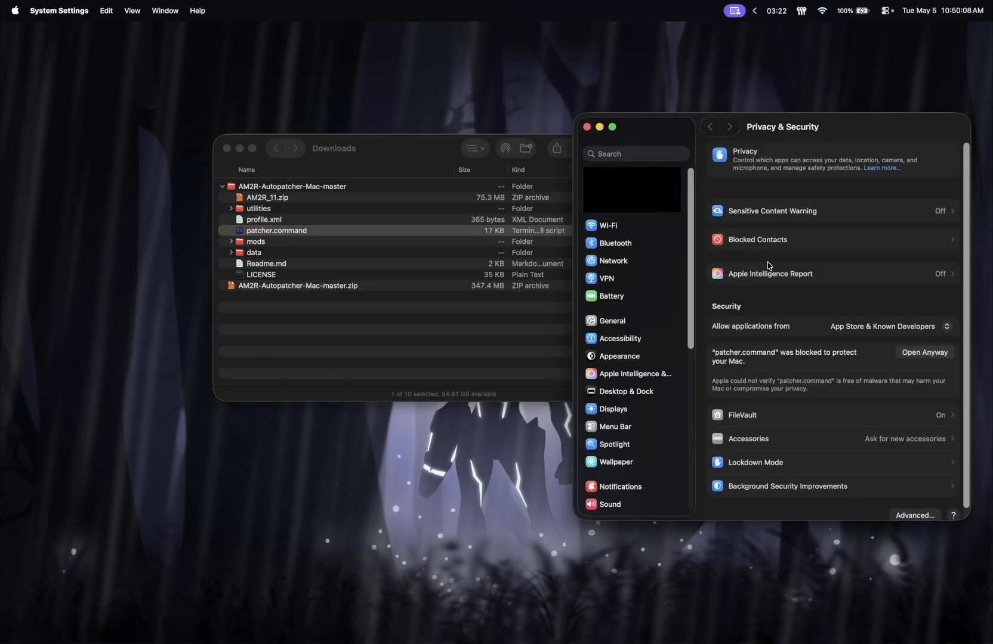
scroll(758, 262, down, 1)
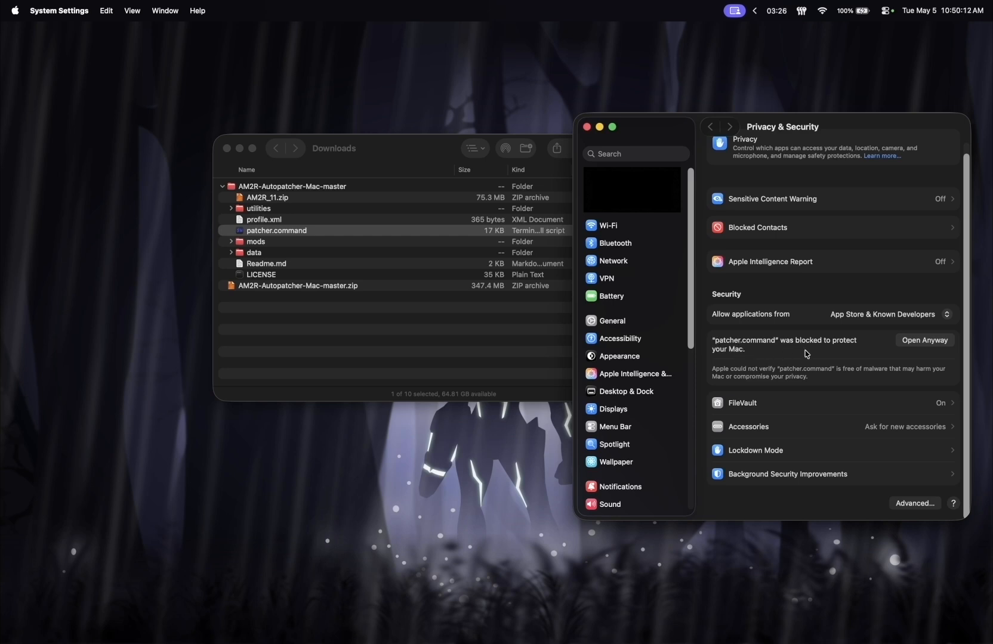
click(919, 343)
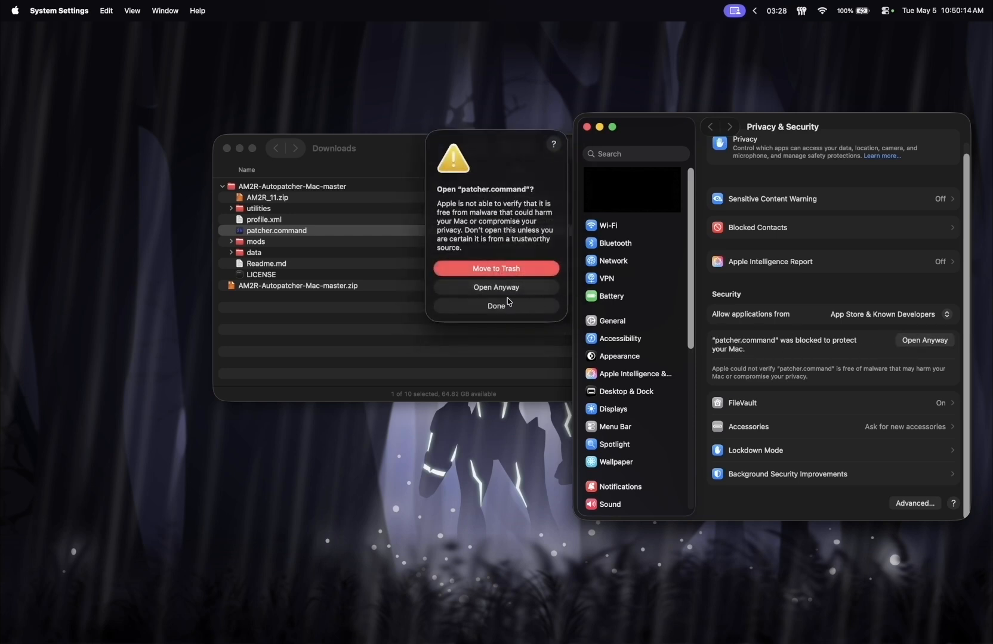
click(507, 288)
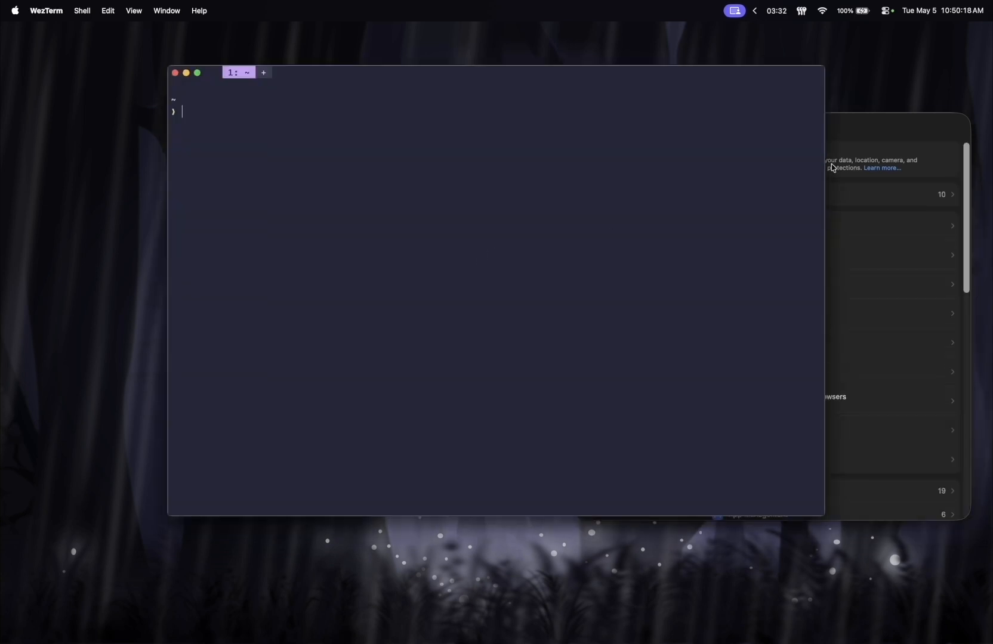
Step: Quit System Settings and run patcher.command again from Finder, keeping only the patcher's terminal window open
click(867, 130)
key(super+q)
key(super+Tab)
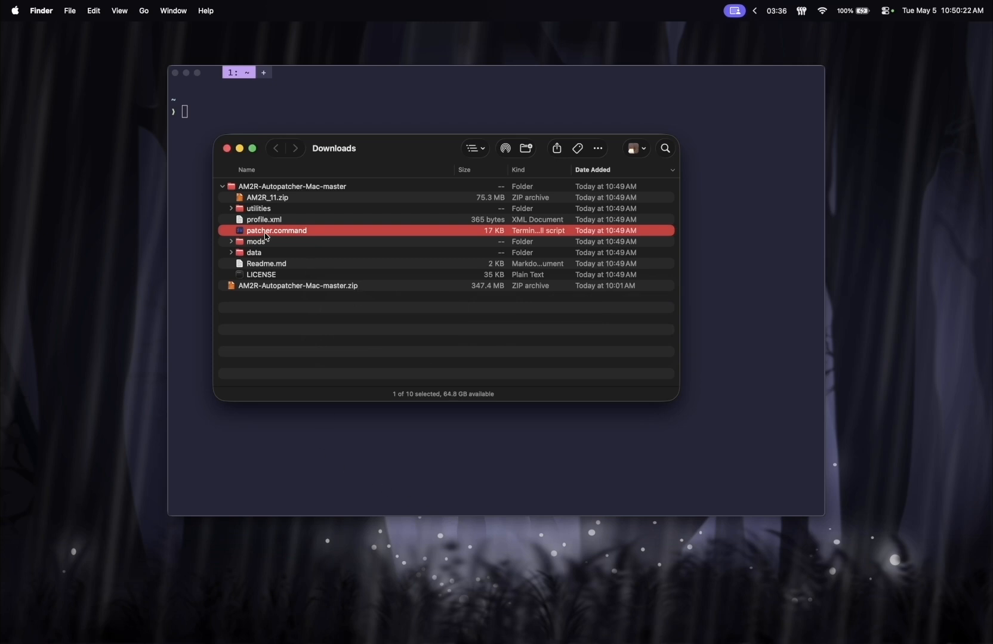
double_click(266, 236)
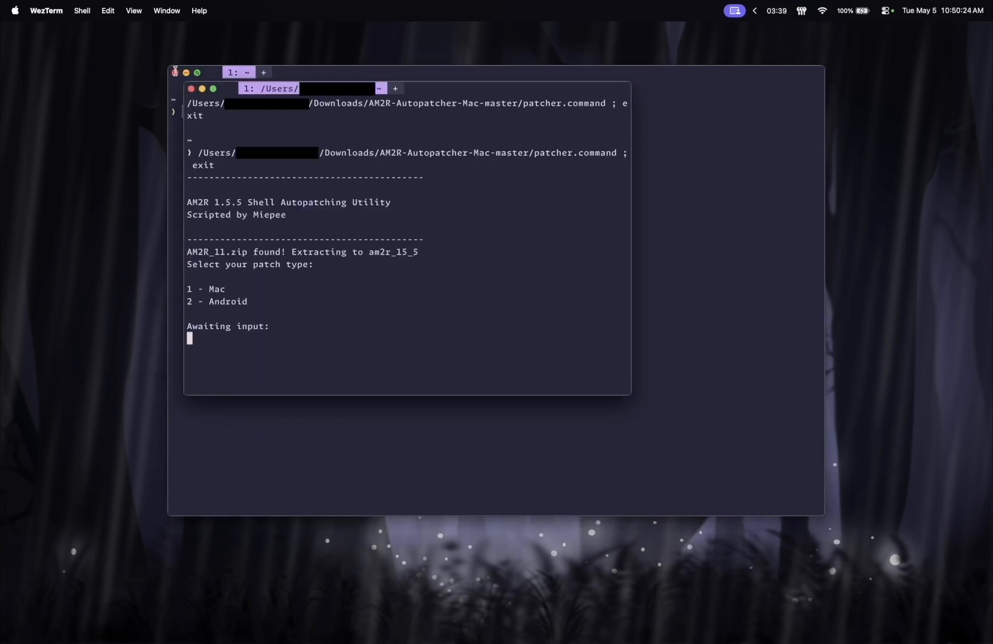
click(175, 72)
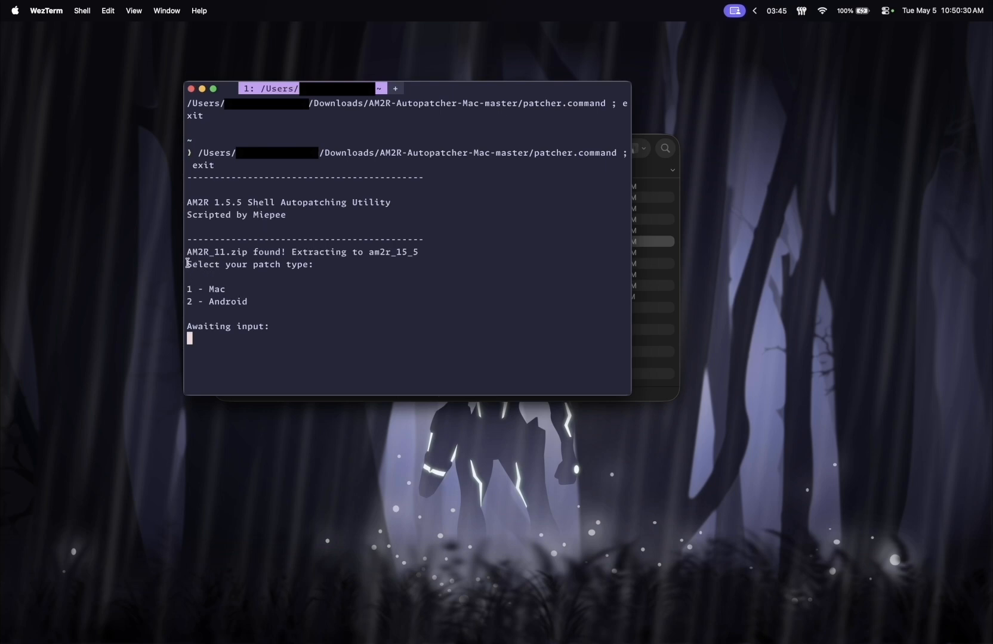
Step: Choose patch type 1 (Mac) in the patcher script, accept the high quality in-game music, and exit the script when it finishes
drag(187, 263, 269, 290)
click(264, 290)
text(1)
key(Return)
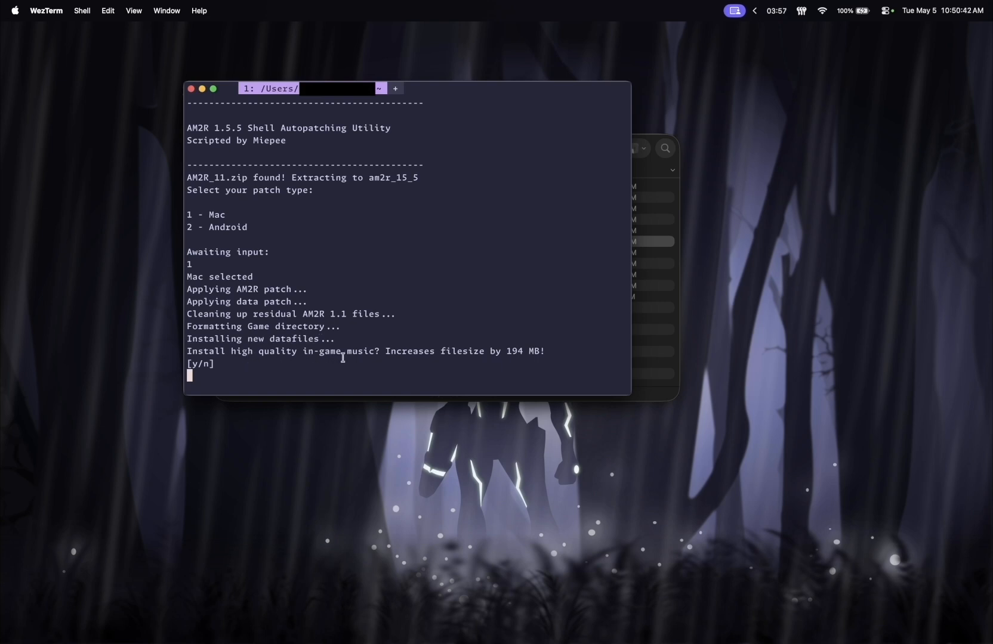
text(y)
key(Return)
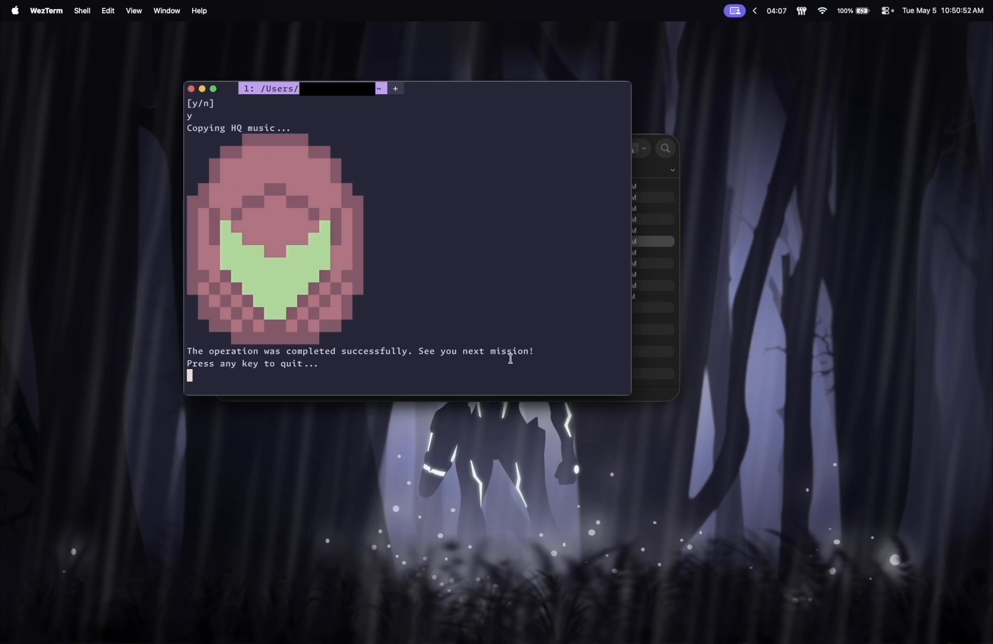
key(Return)
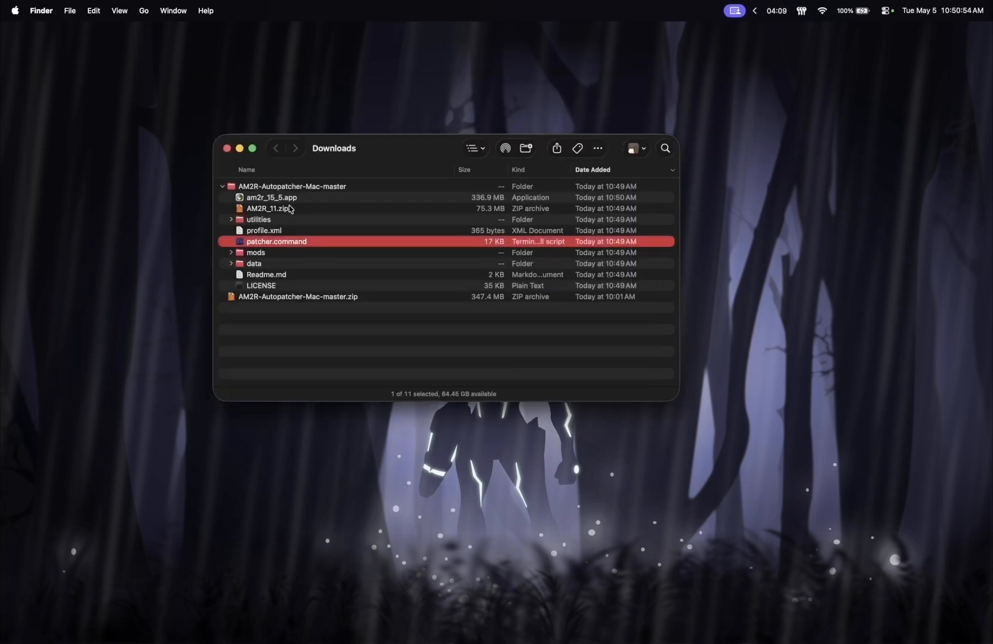
Step: Try to launch the patched am2r_15_5.app from Finder, closing the dialogs that come up
click(270, 199)
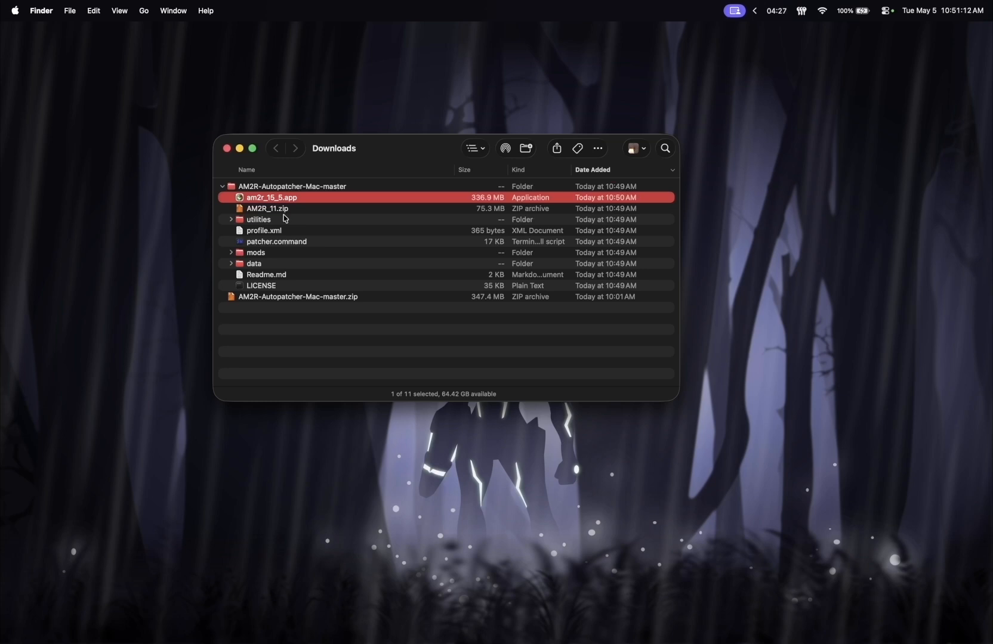
double_click(250, 201)
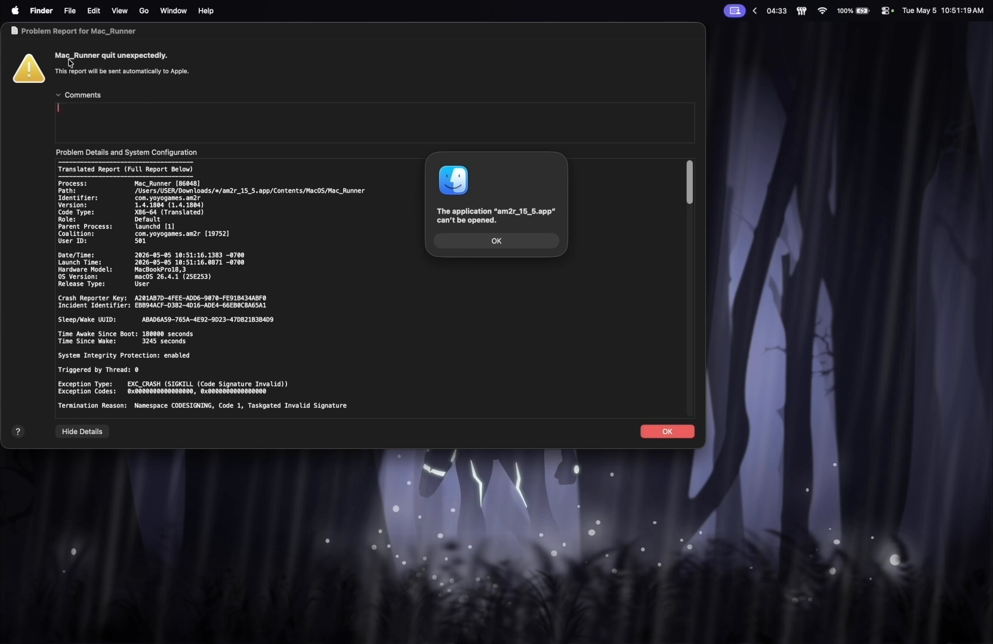
click(654, 432)
click(490, 241)
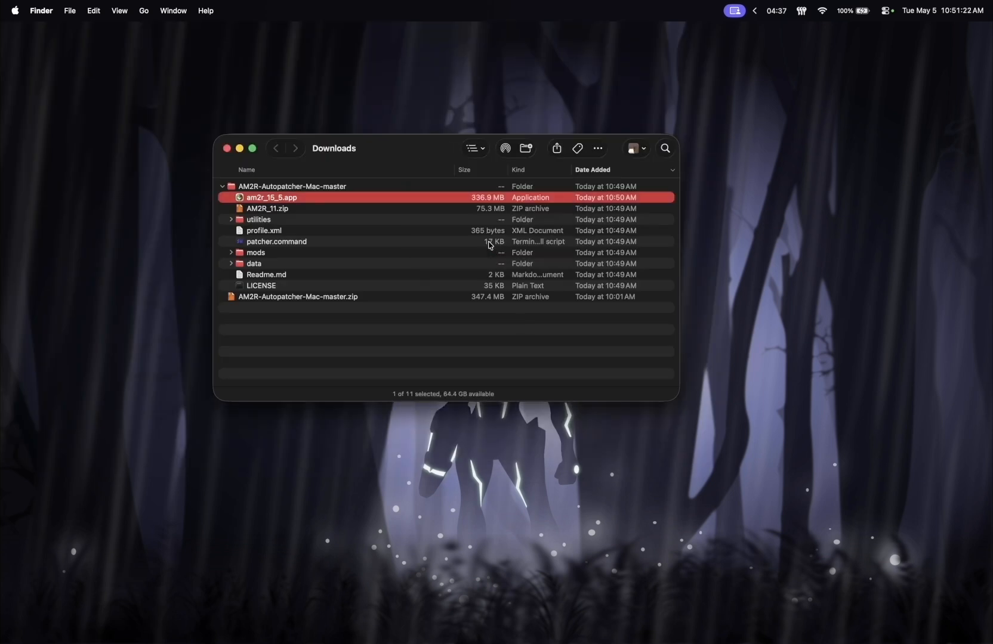
Step: Open a terminal window and change the working directory to Downloads/AM2R-Autopatcher-Mac-master/
key(alt+space)
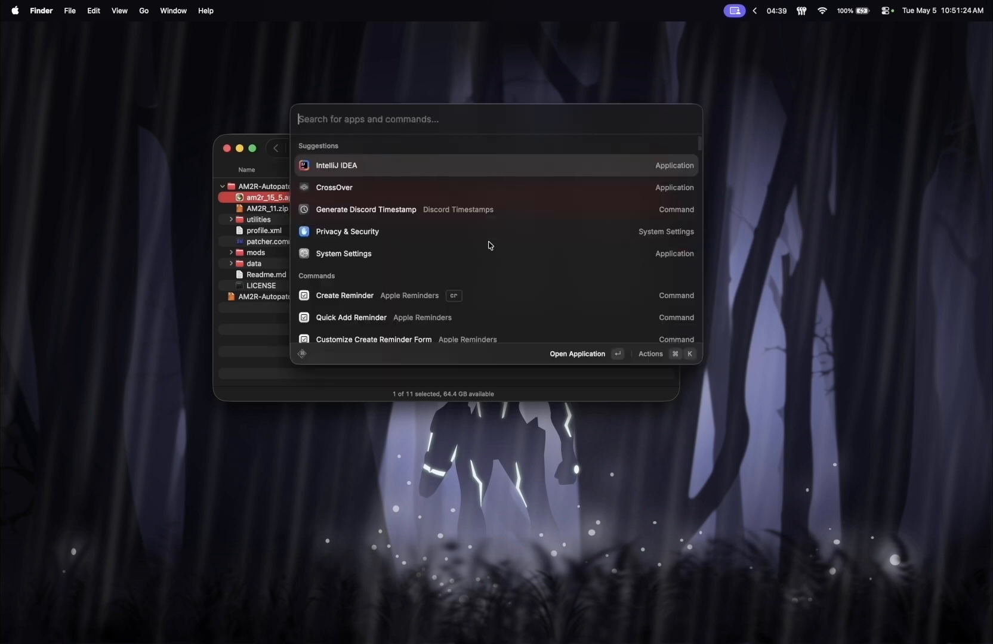
text(termin)
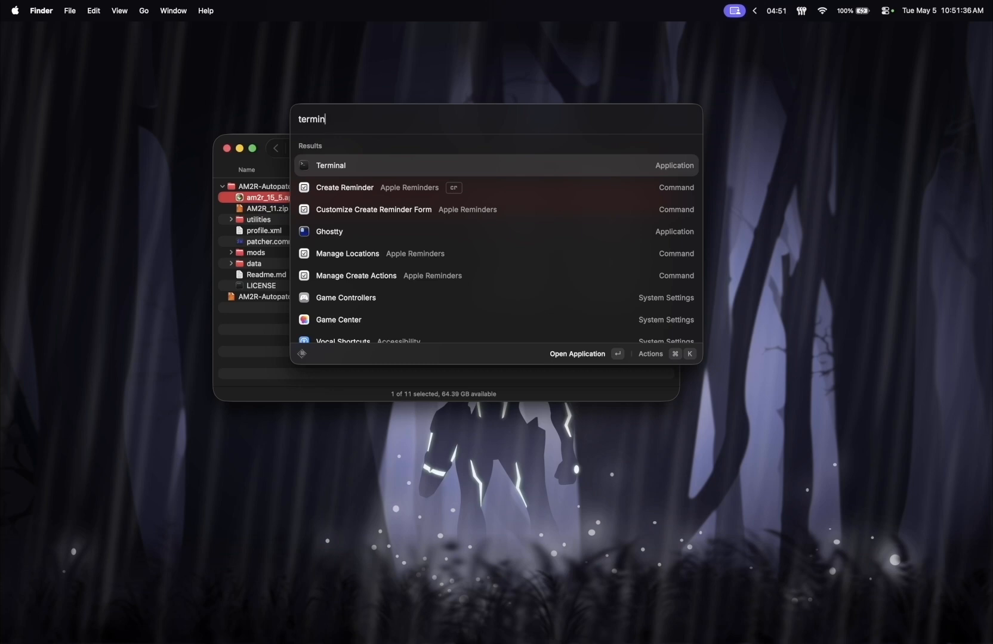
key(Return)
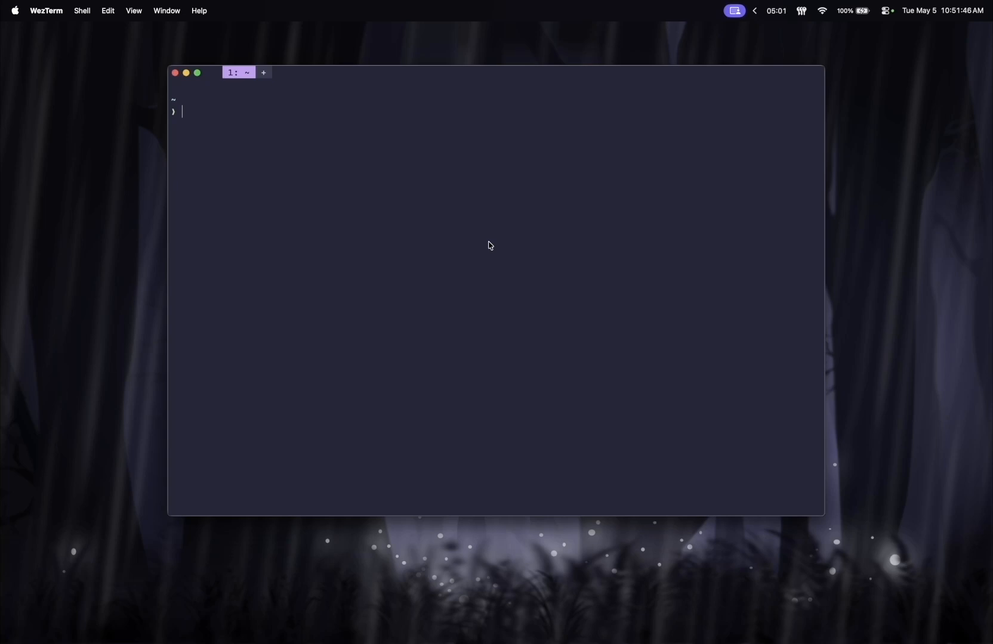
text(cd)
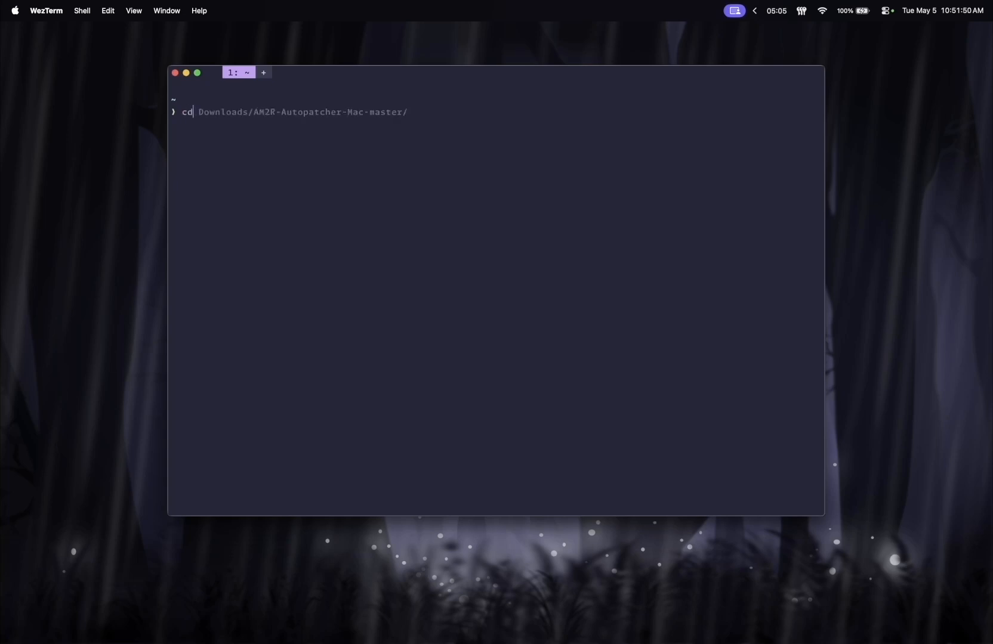
key(Right)
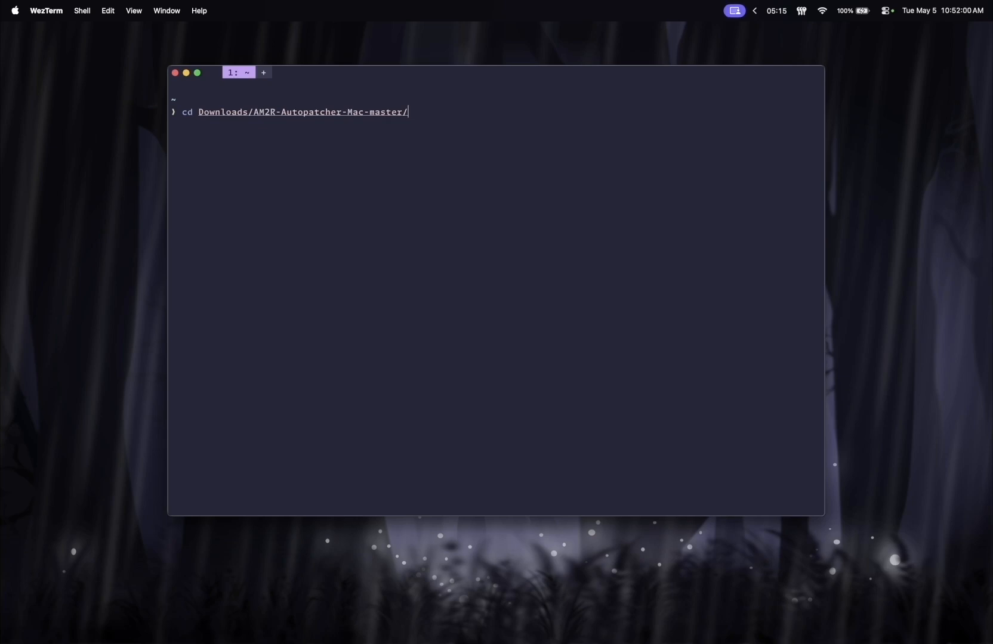
key(Return)
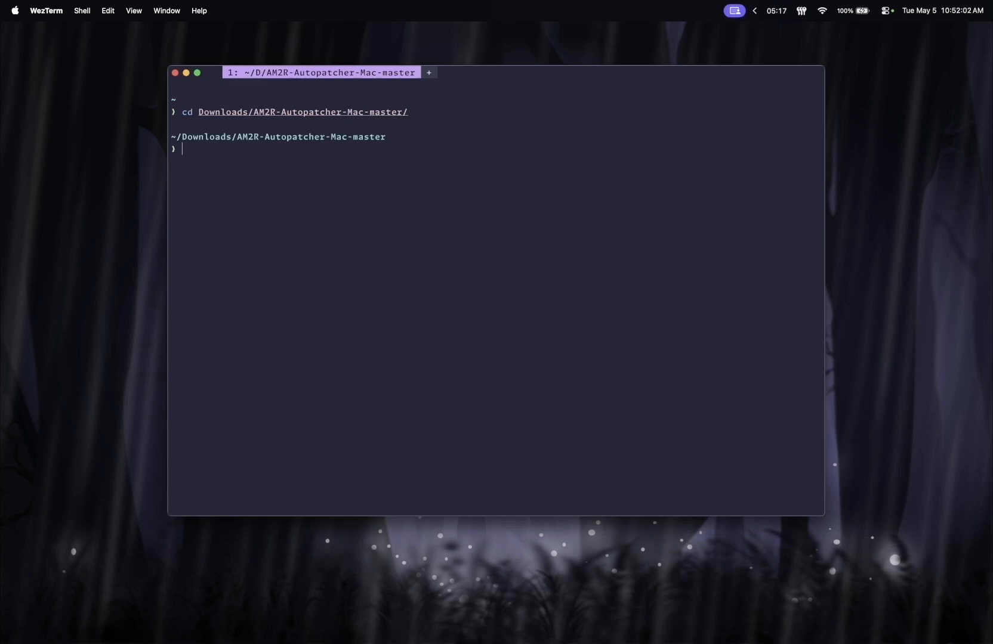
Step: Re-sign the game app by running codesign --force --deep --sign - am2r_15_5.app
text(cod)
key(Right)
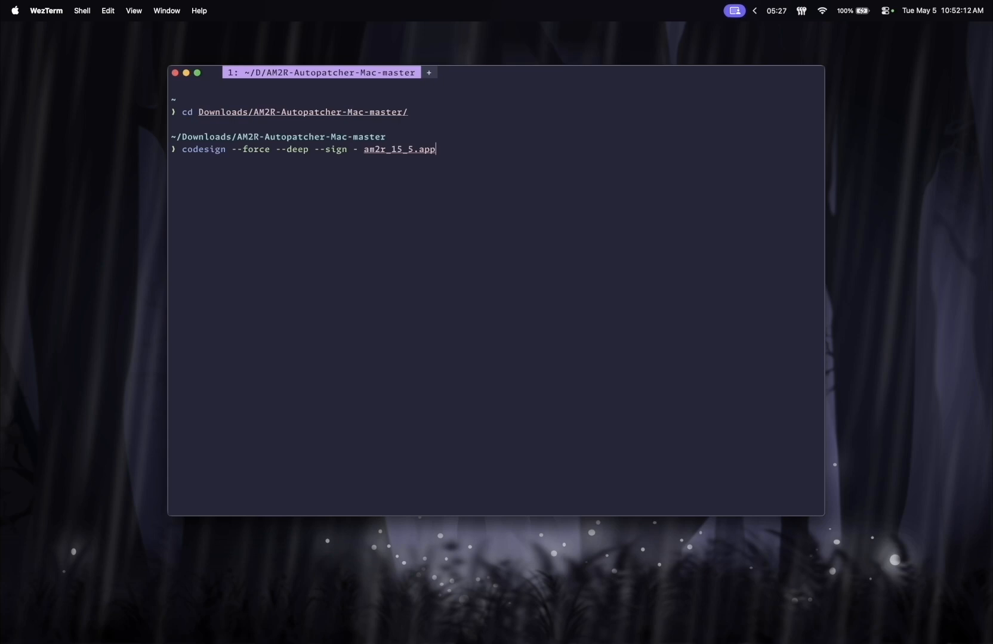
key(Return)
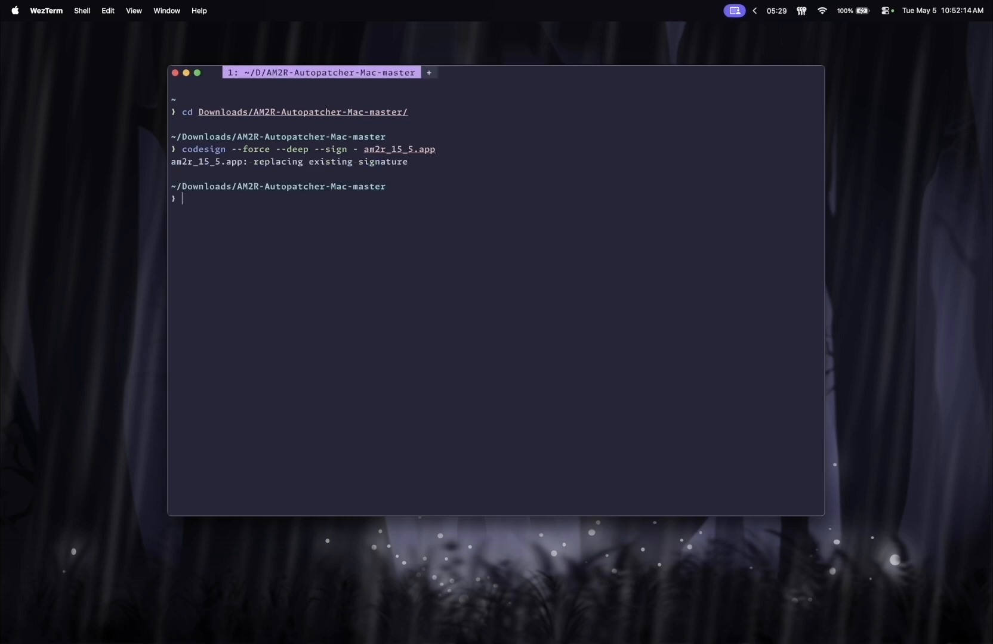
drag(255, 161, 406, 163)
click(407, 221)
Step: Run xattr -cr am2r_15_5.app/ to clear its extended attributes, rerun the codesign command on the app, and quit the terminal
text(xa)
key(Right)
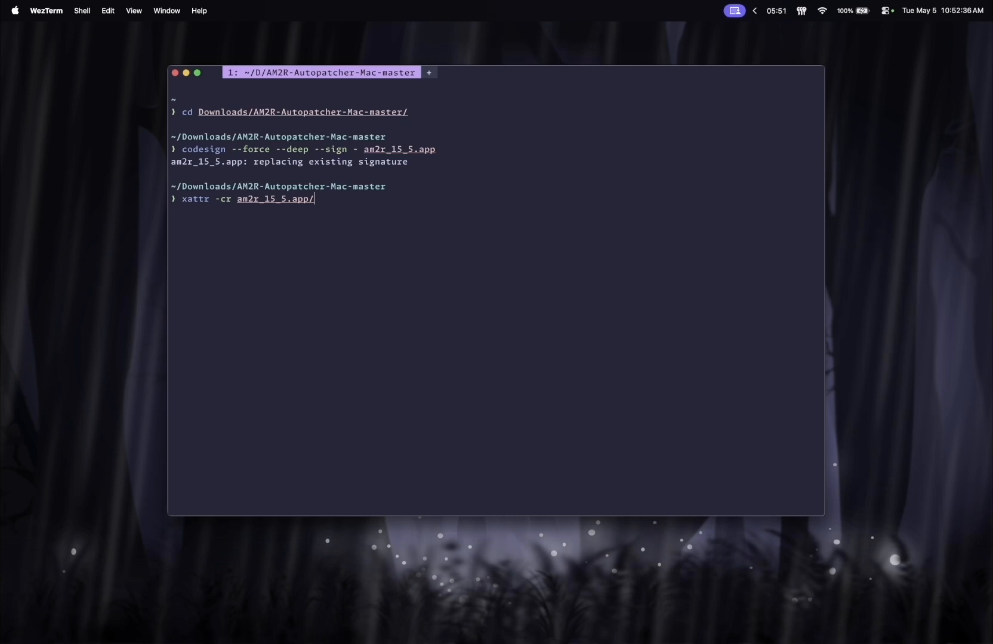
key(Return)
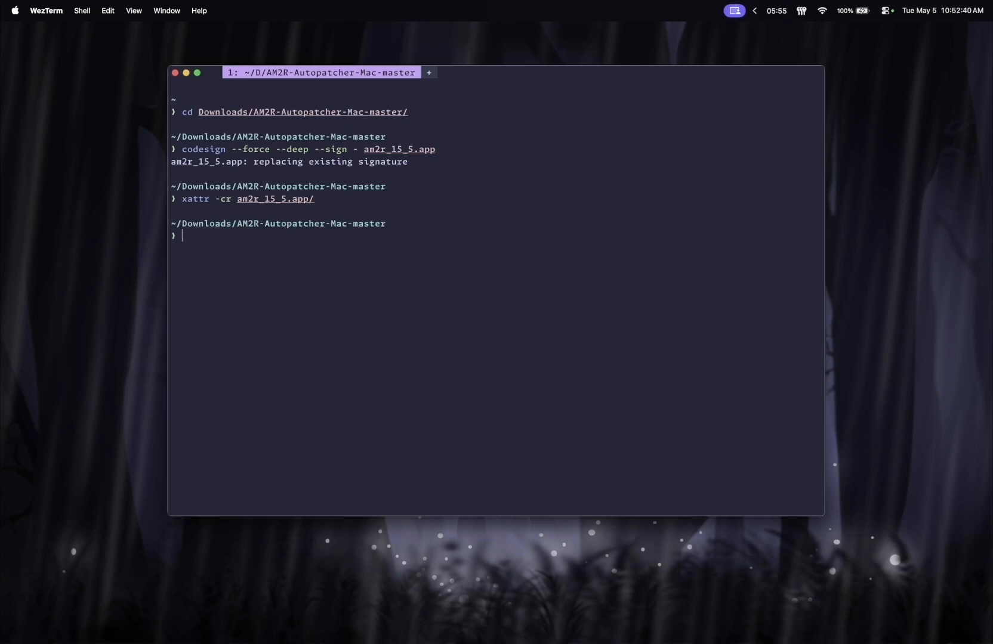
key(Up)
key(Up)
key(Return)
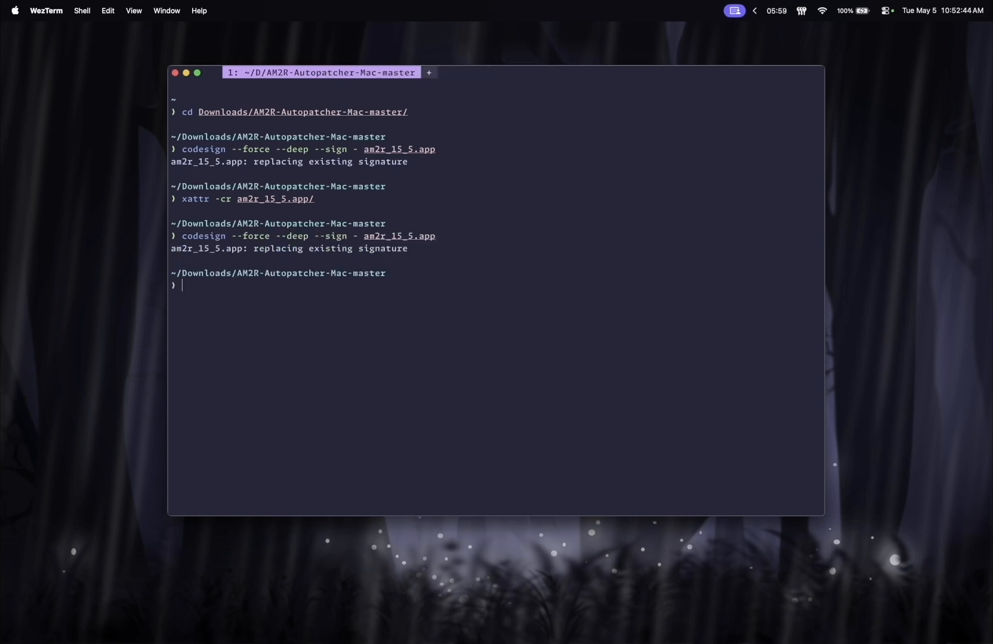
key(super+q)
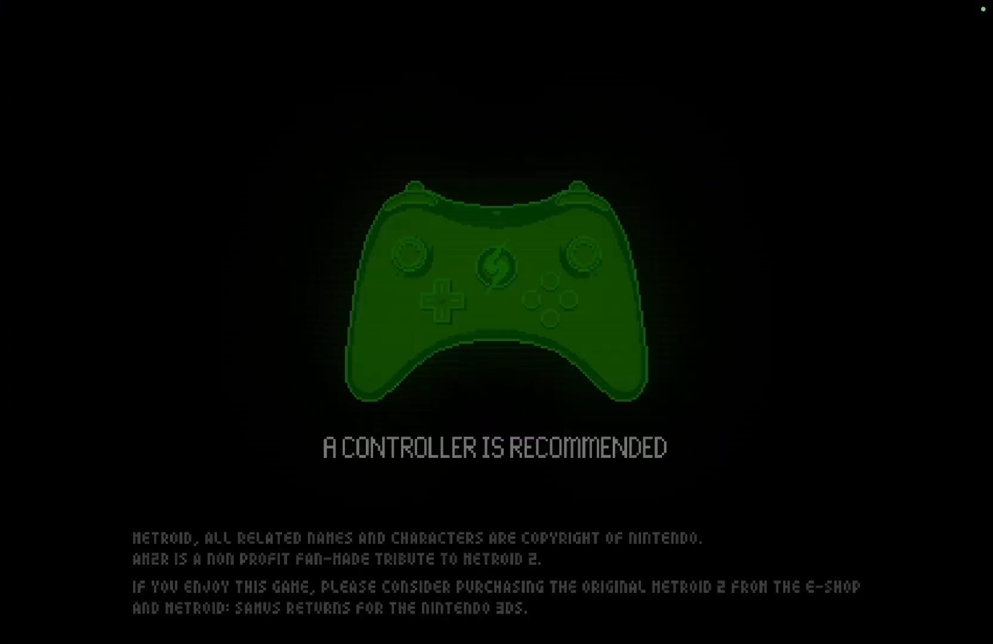
Step: Get past the AM2R intro and title screens and continue the game from save slot A
key(j)
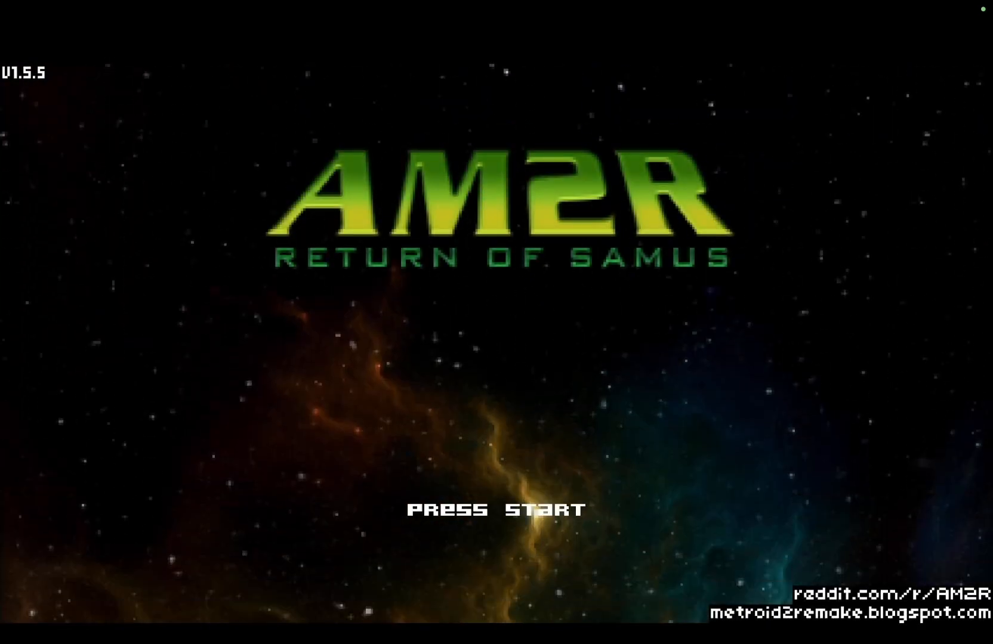
key(j)
key(j)
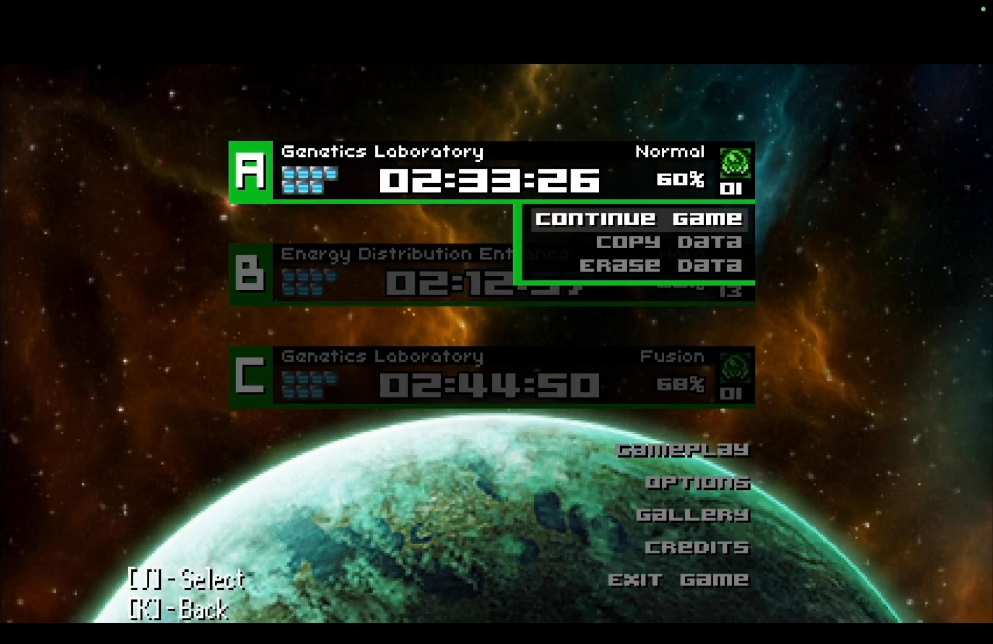
key(j)
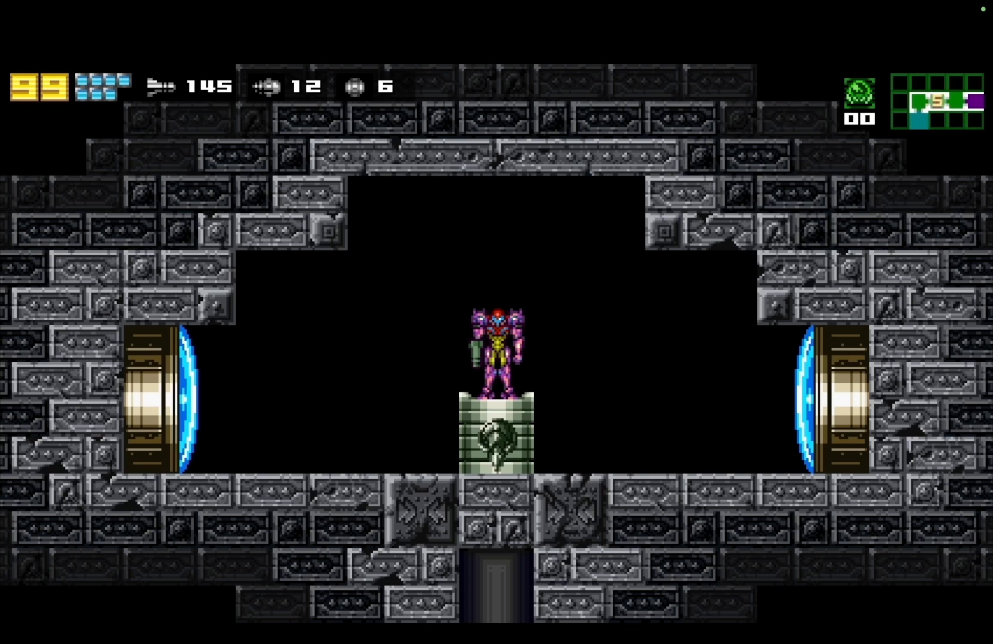
key(l)
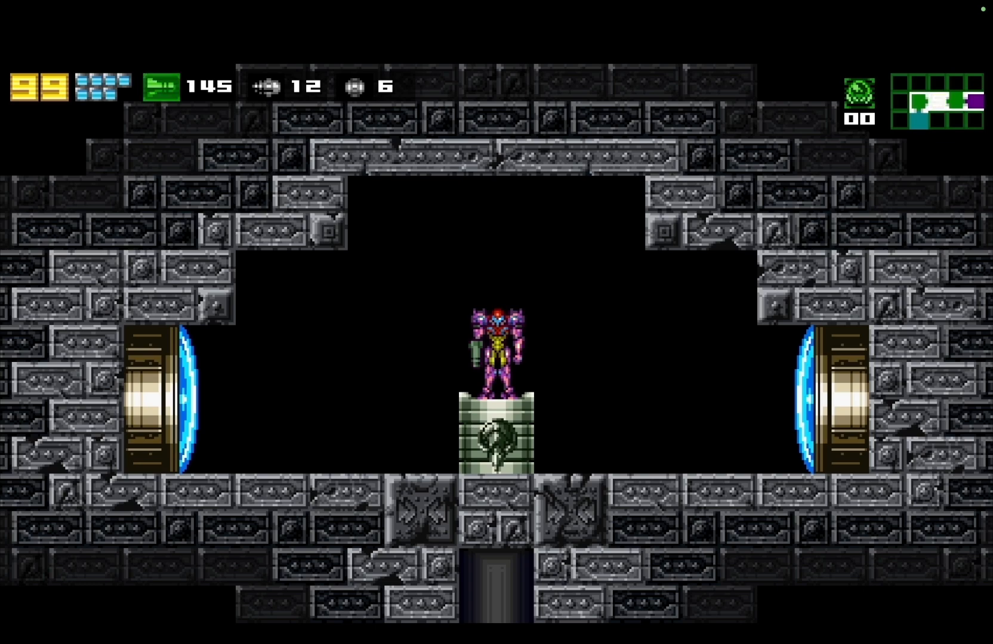
key(d)
key(j)
key(k)
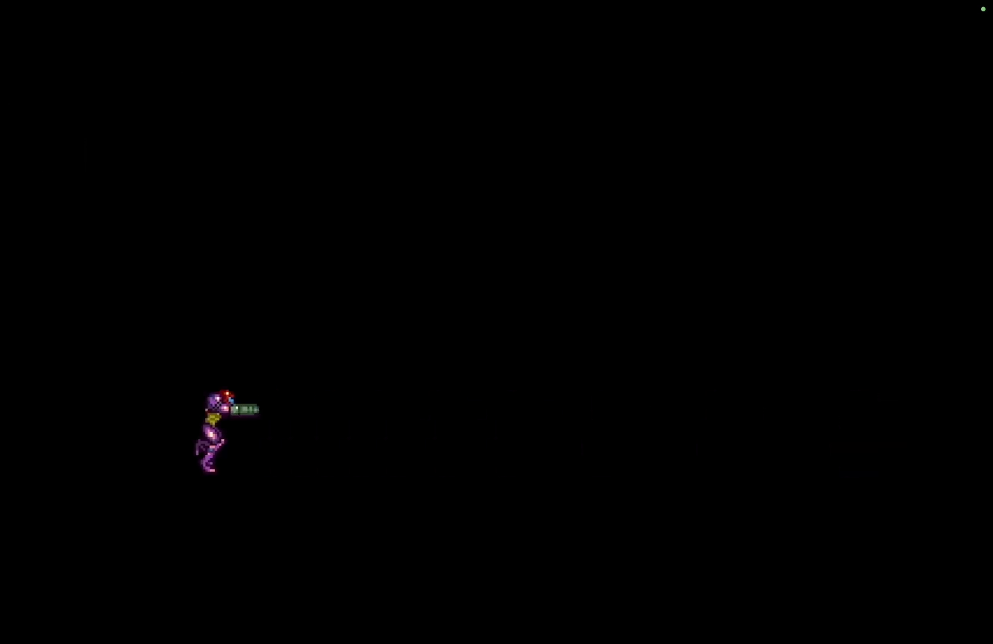
key(j)
key(k)
key(a)
key(j)
key(d)
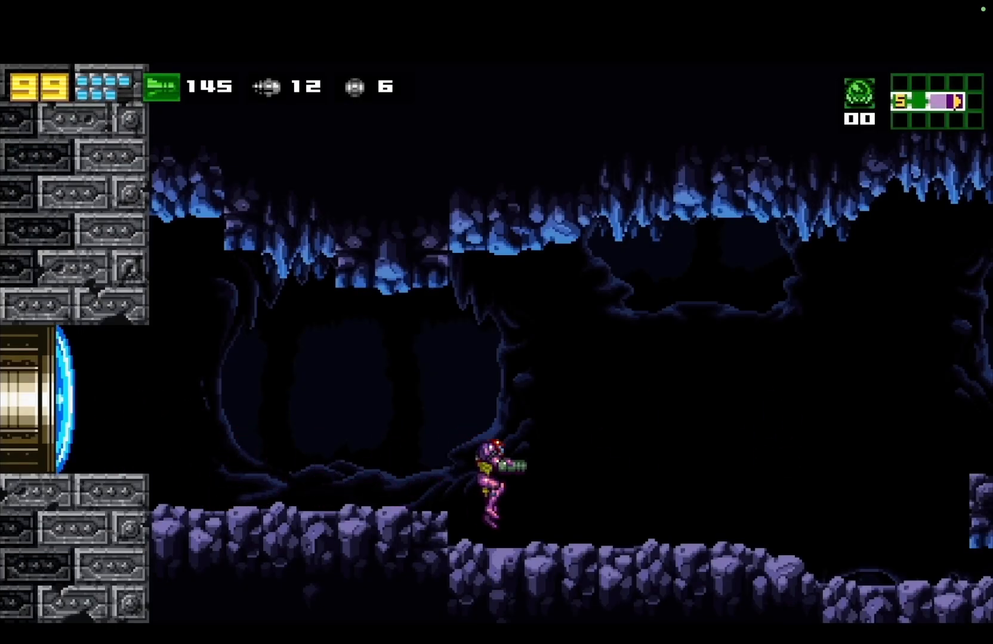
key(j)
key(j)
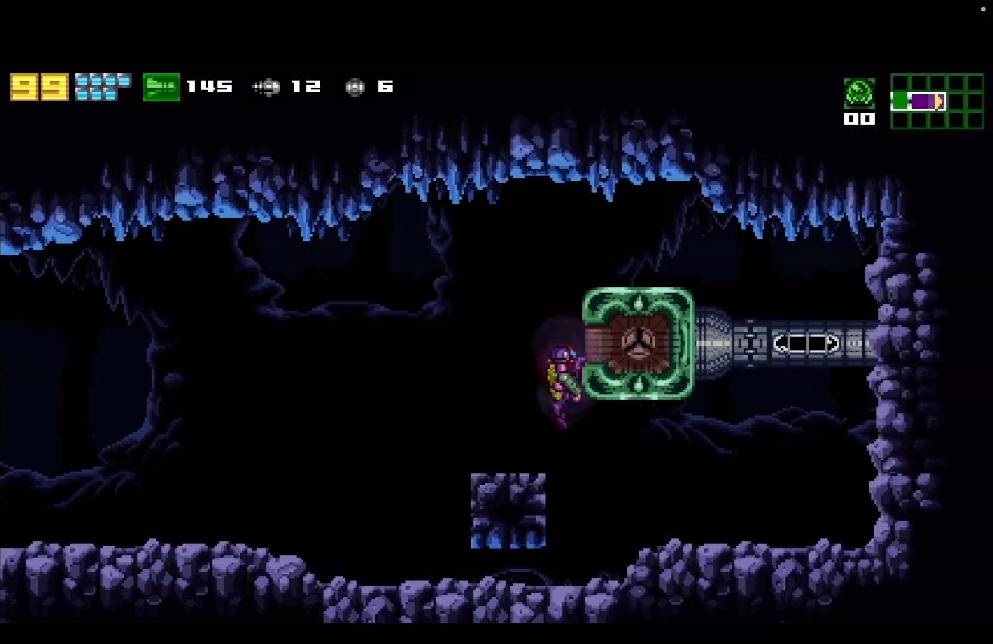
key(w)
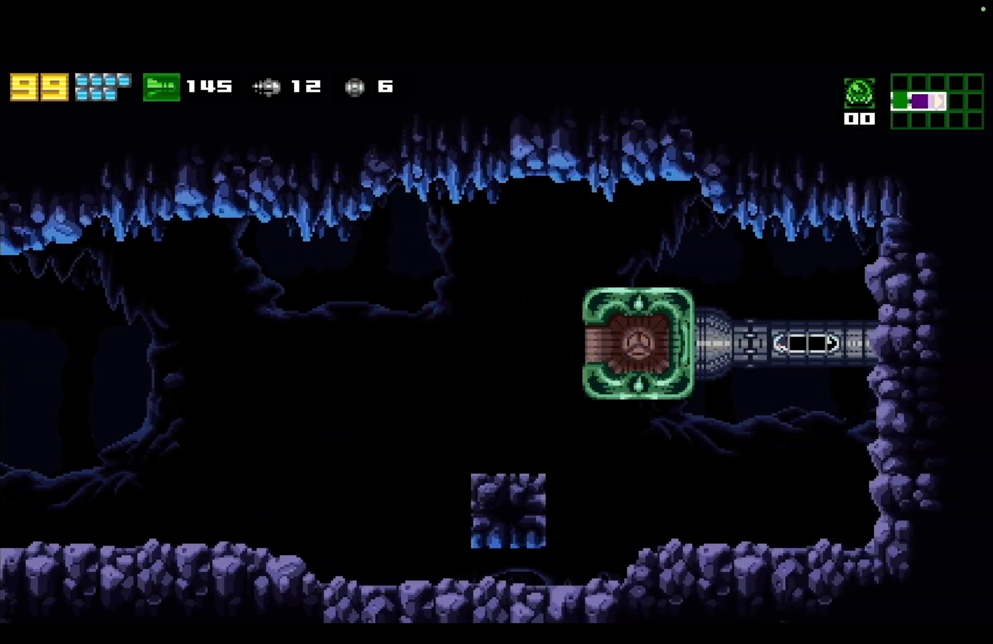
key(d)
key(w)
key(j)
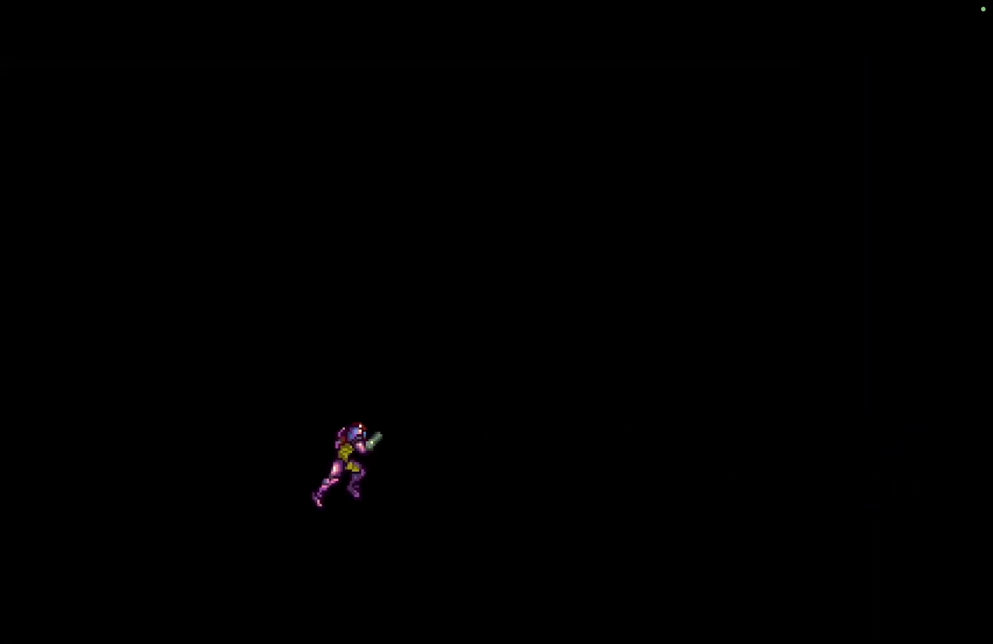
key(d)
key(d)
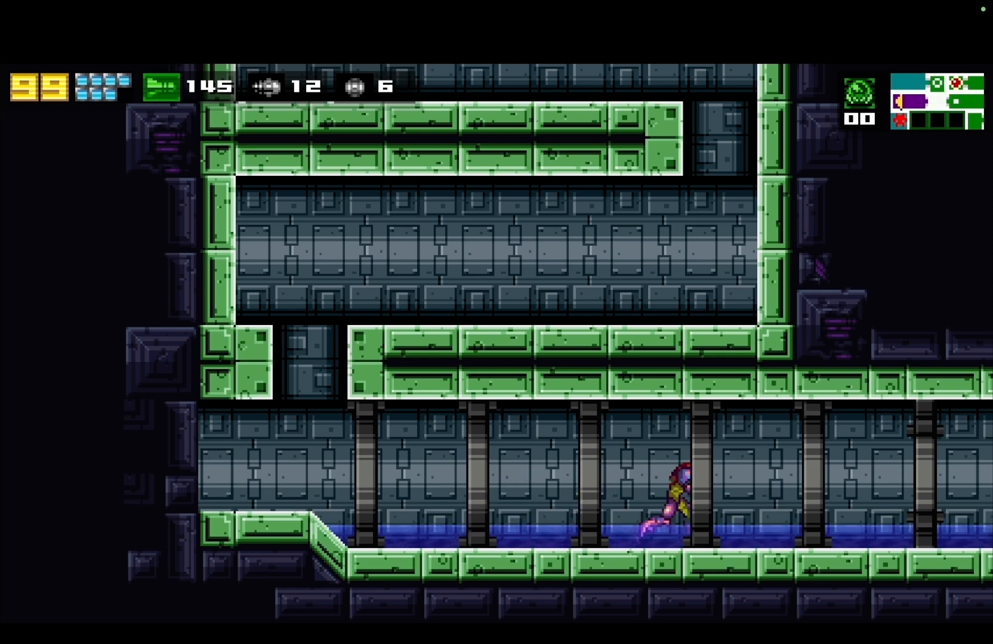
key(d)
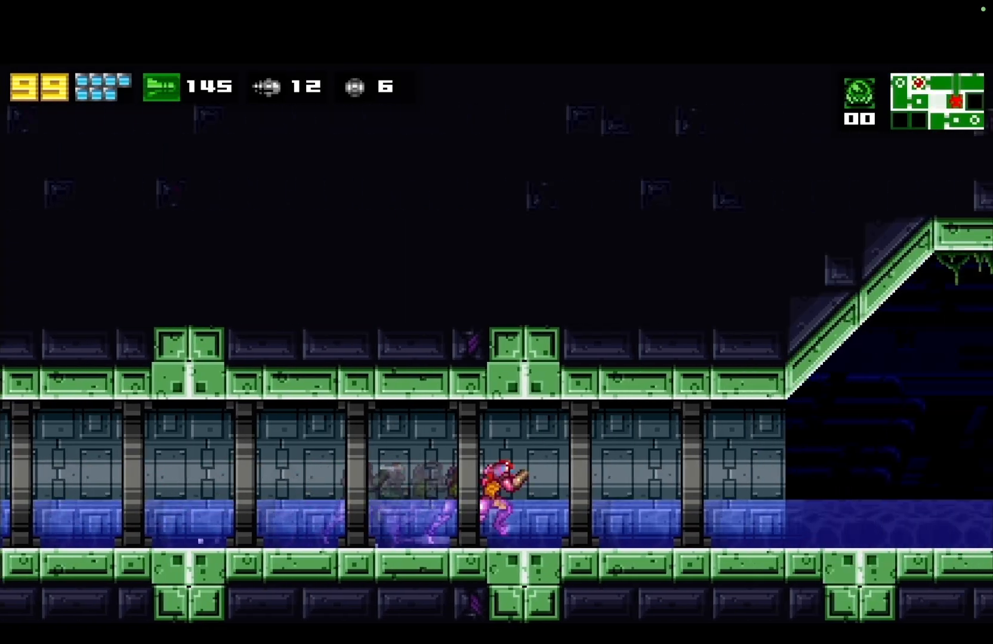
key(w)
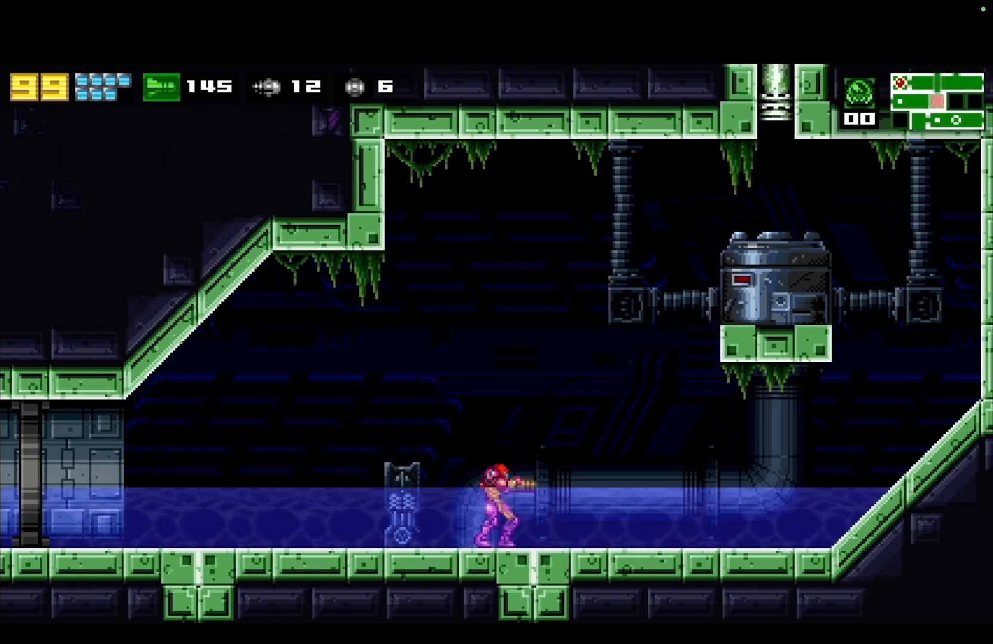
key(space)
key(a)
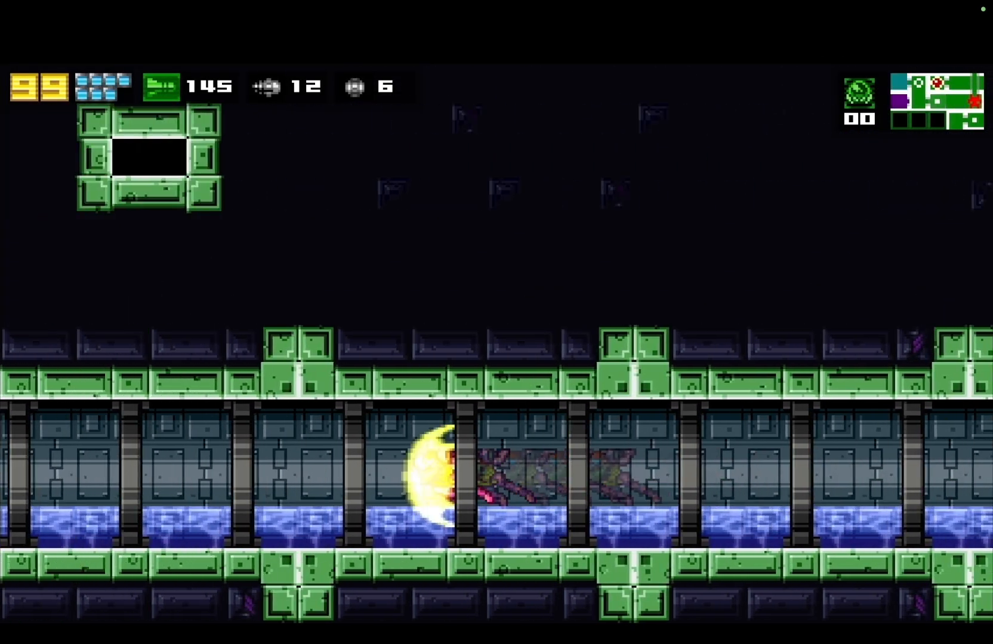